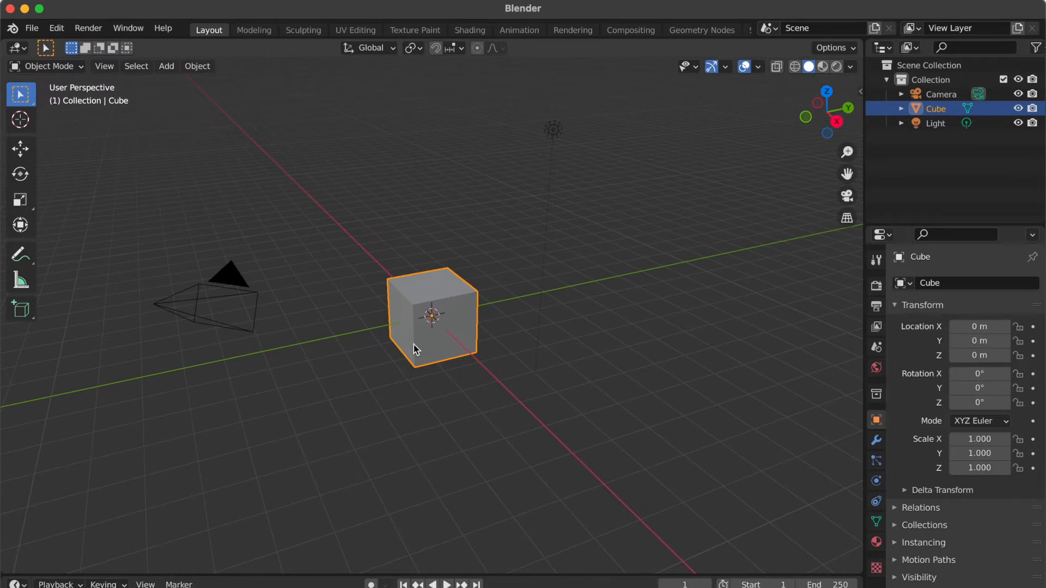
# Delete the default cube and add a mesh plane at the origin.
pyautogui.press('x')
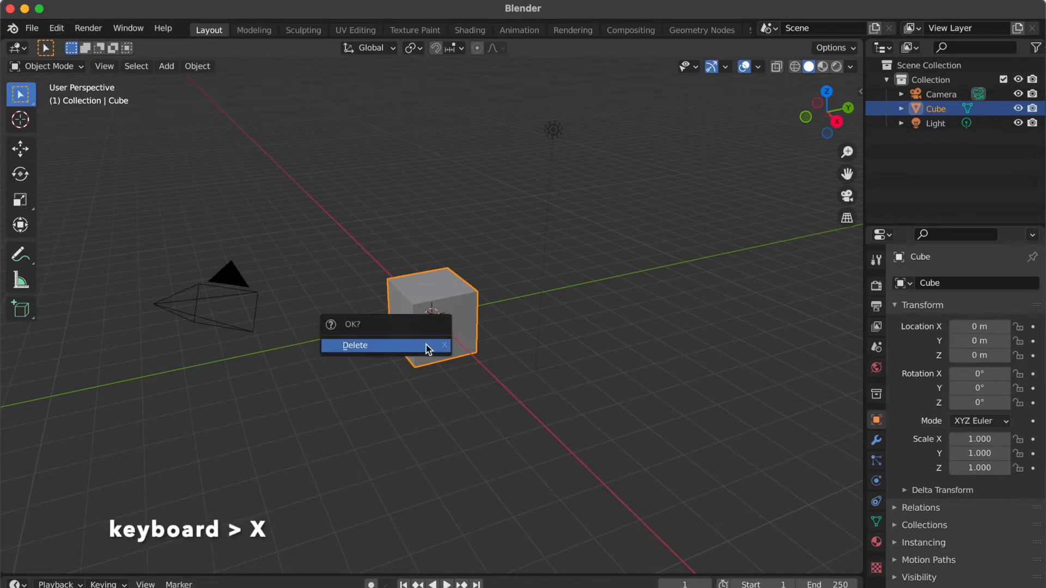
pyautogui.click(428, 347)
pyautogui.hotkey('shift', 'a')
pyautogui.moveTo(426, 344)
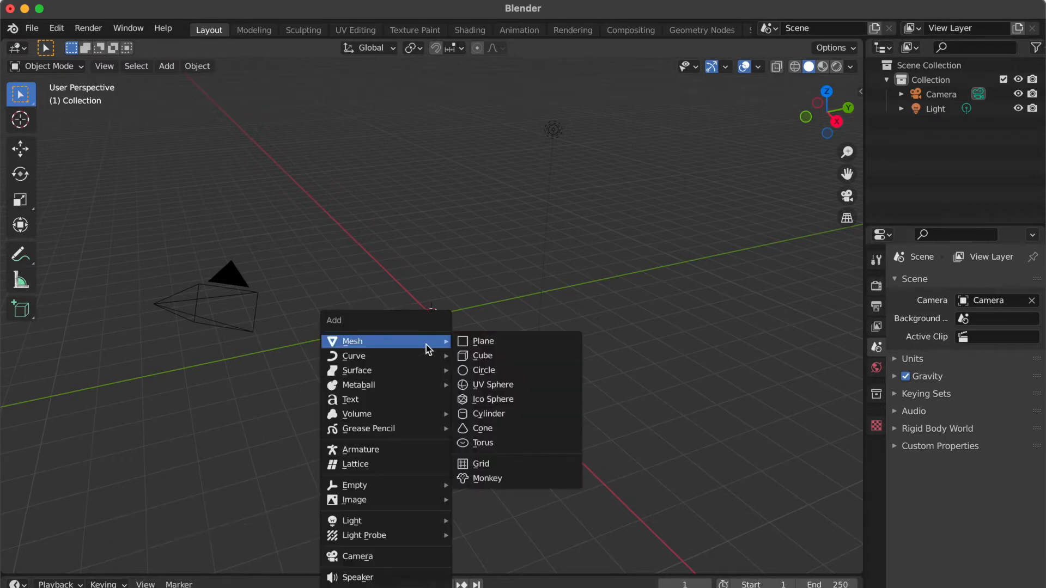
pyautogui.click(492, 342)
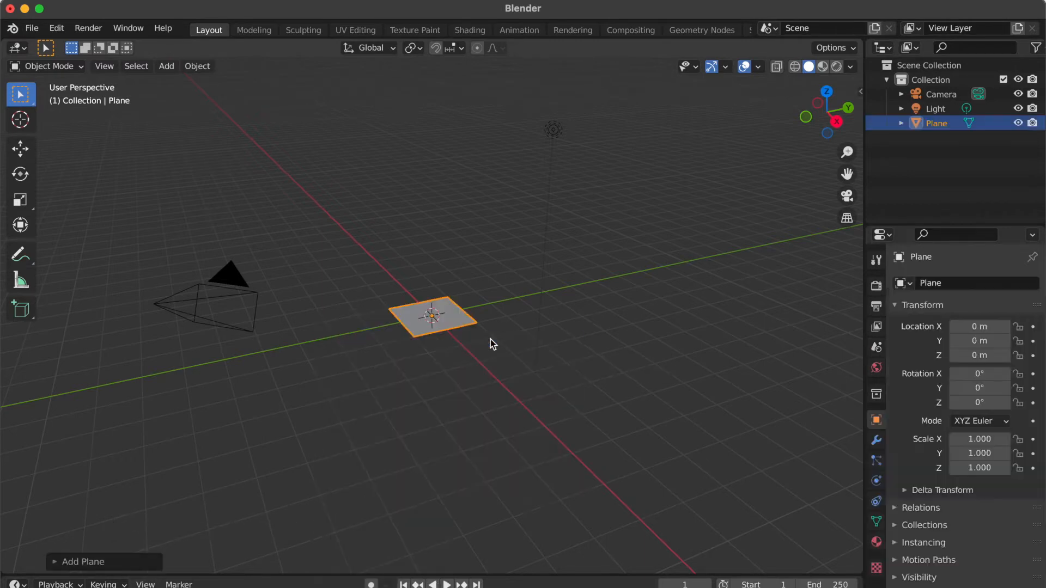
# Delete the plane and add a new mesh plane in its place.
pyautogui.press('x')
pyautogui.click(459, 321)
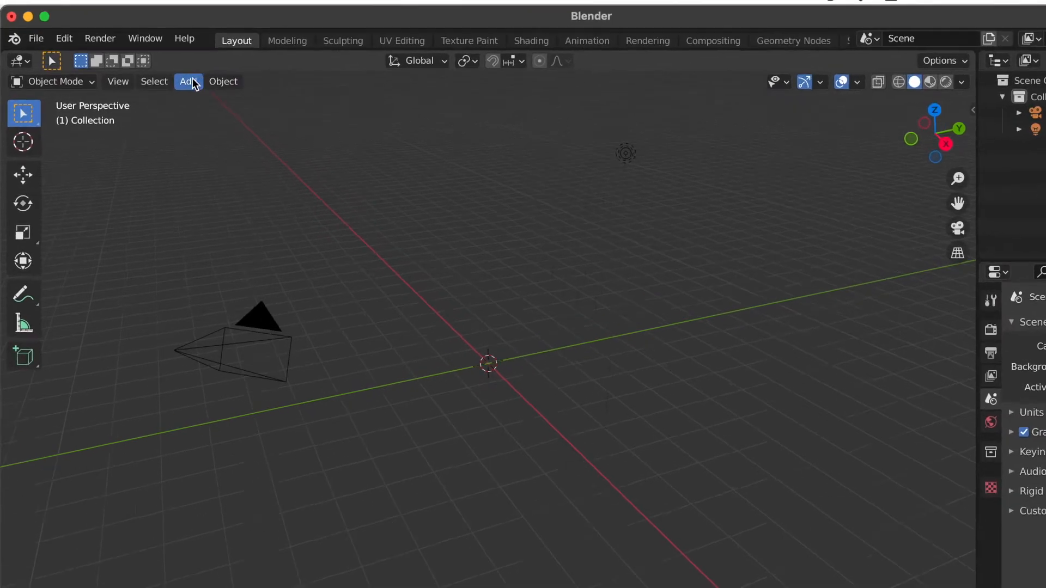
pyautogui.click(166, 66)
pyautogui.moveTo(180, 86)
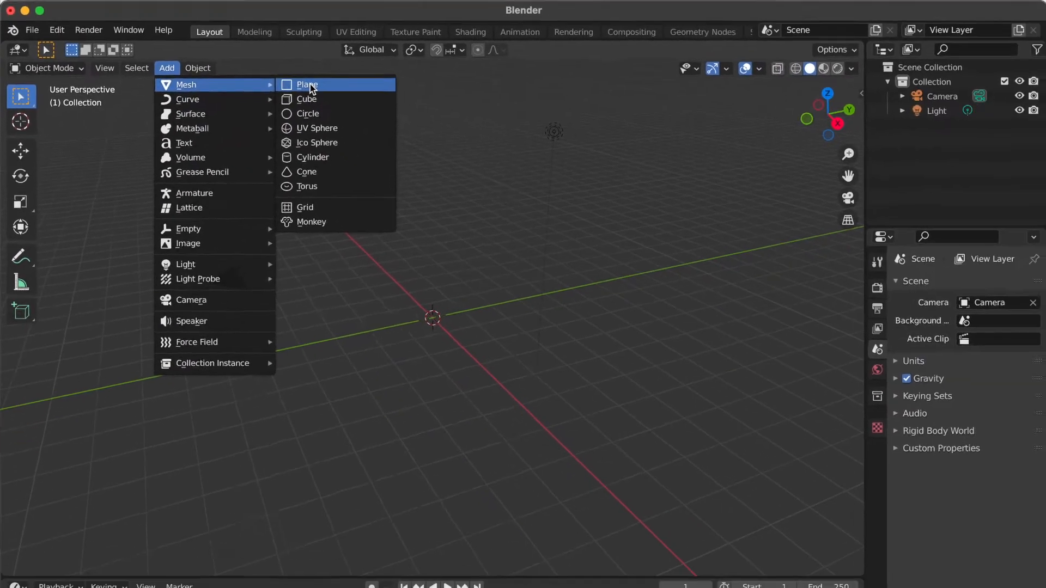
pyautogui.click(498, 167)
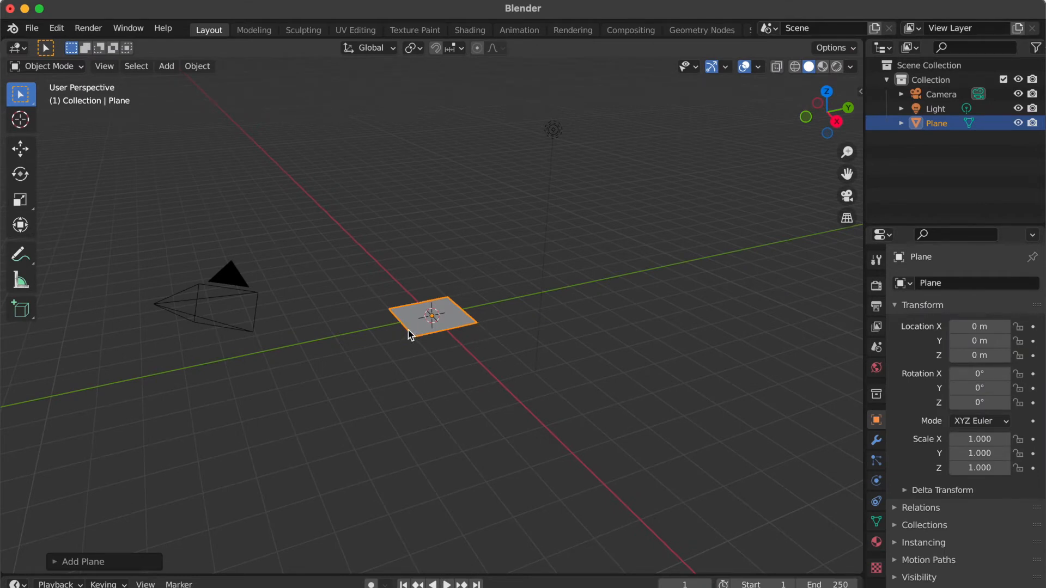
# Switch to the top orthographic view and align the camera to it so it looks straight down on the plane.
pyautogui.press('7')
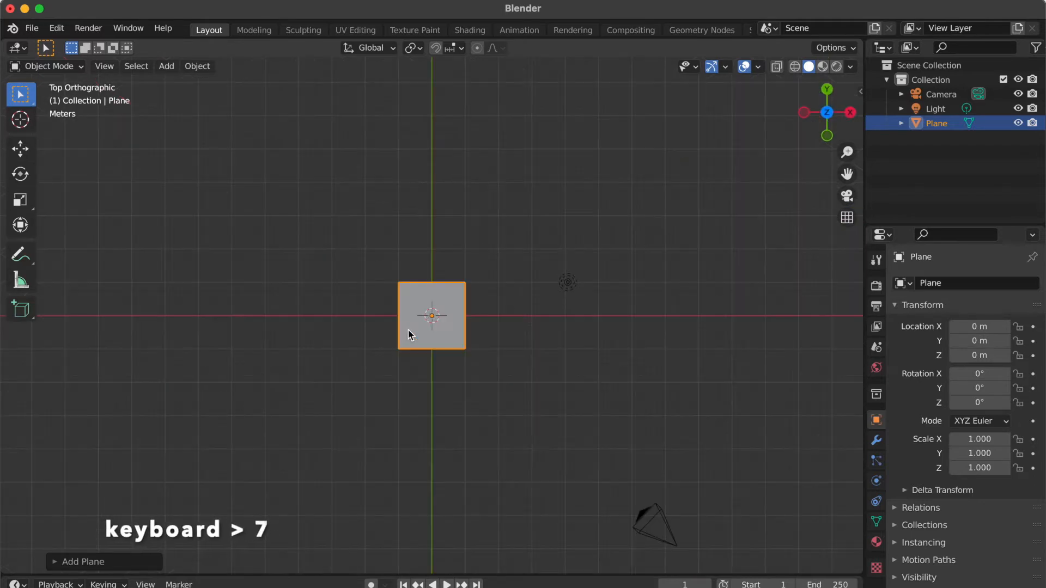
pyautogui.press('0')
pyautogui.click(731, 422)
pyautogui.press('0')
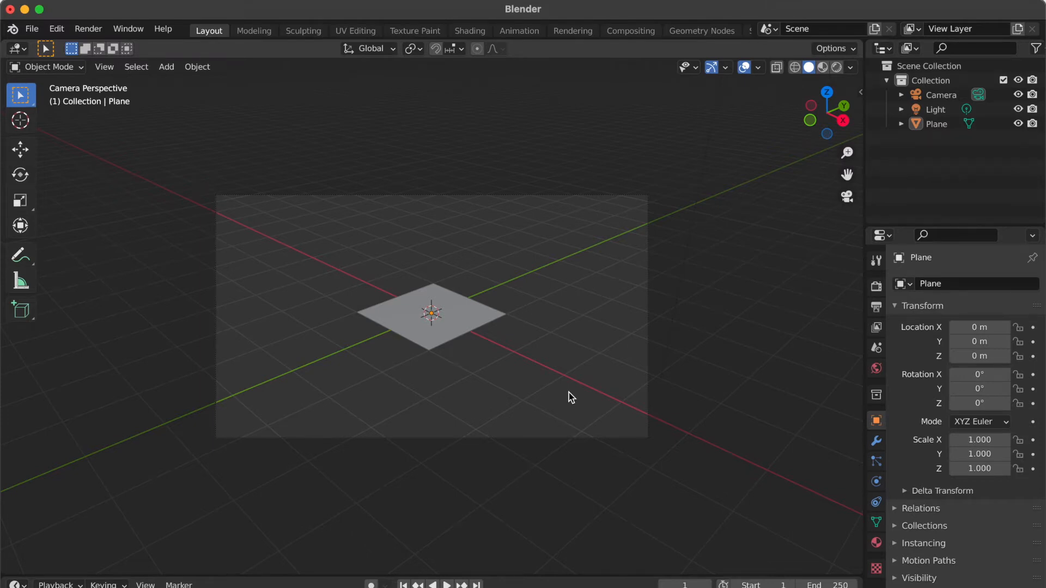
pyautogui.press('0')
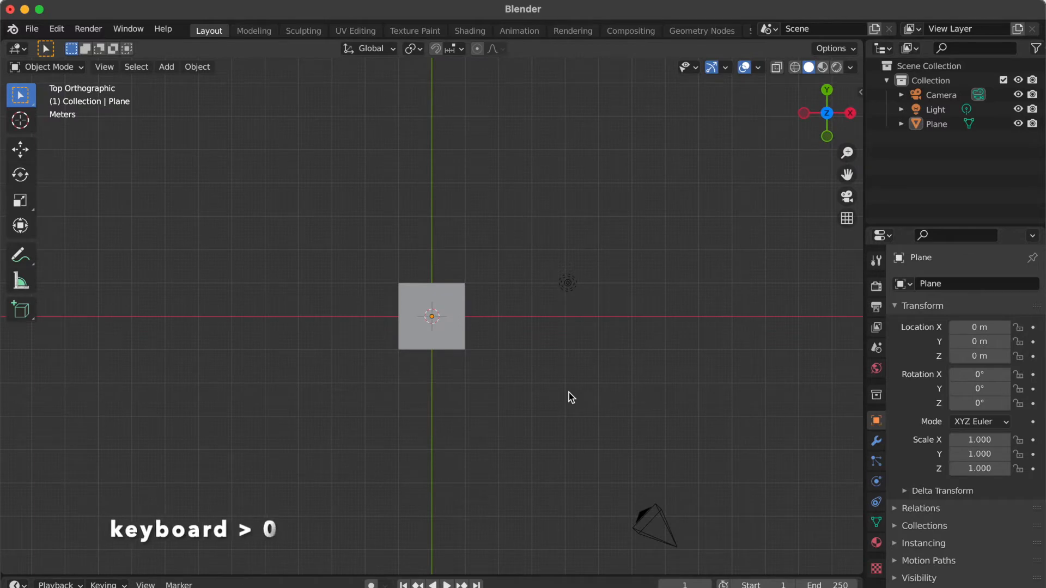
pyautogui.hotkey('ctrl', 'alt', '0')
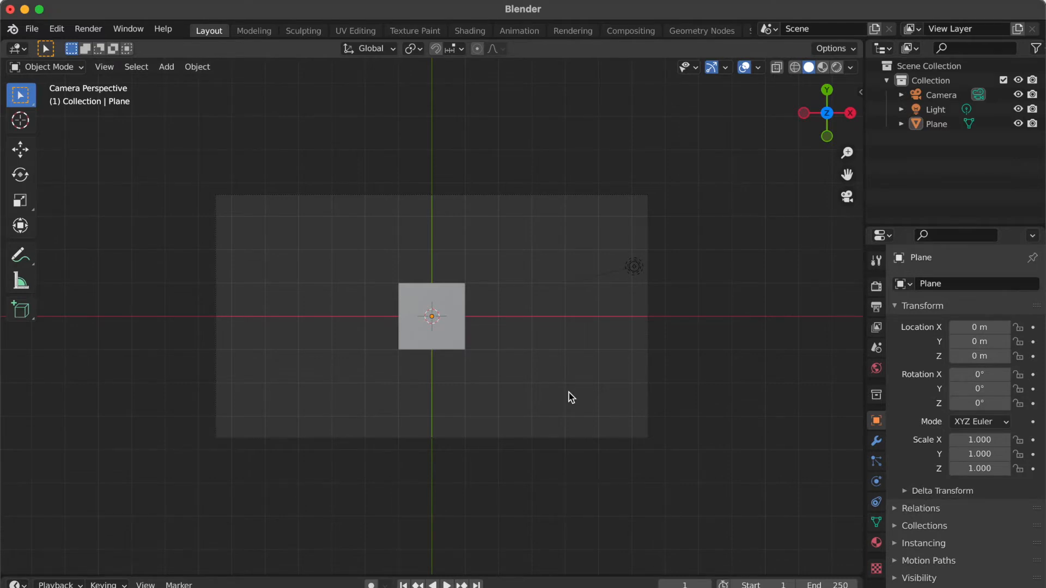
# Try scaling the plane uniformly to about 2.32, and undo the scaling.
pyautogui.click(452, 315)
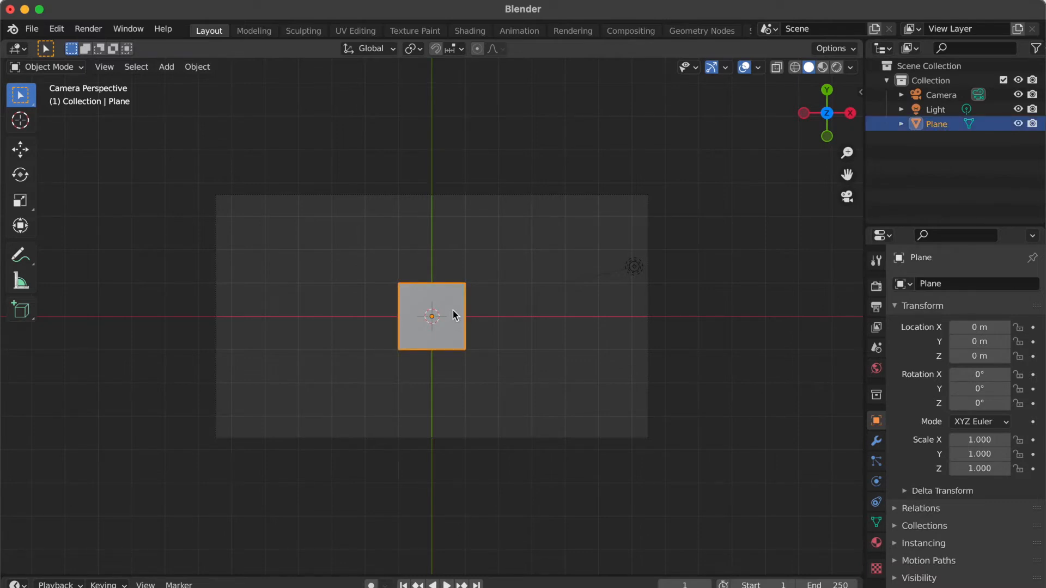
pyautogui.press('s')
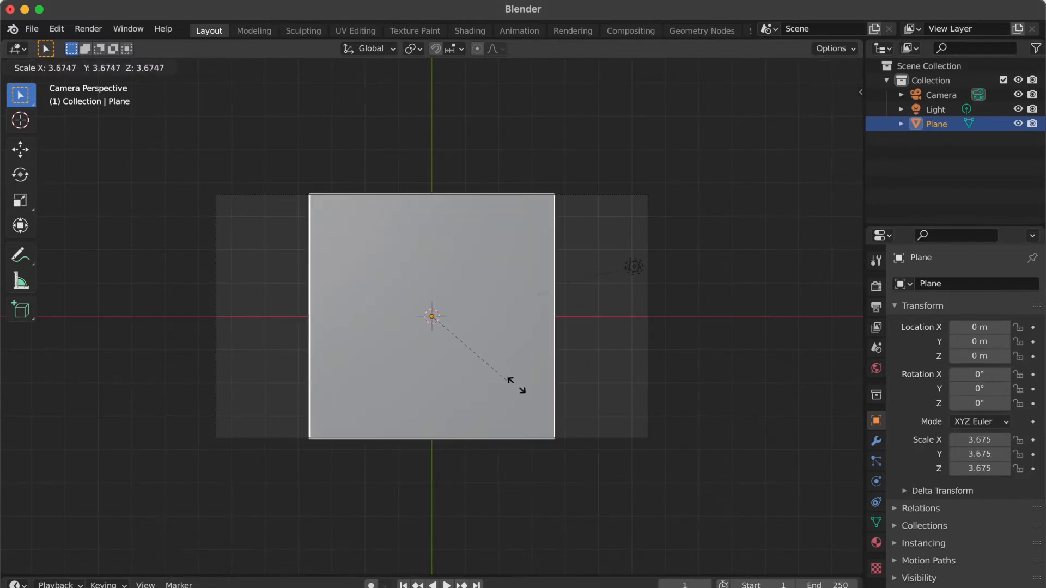
pyautogui.click(474, 360)
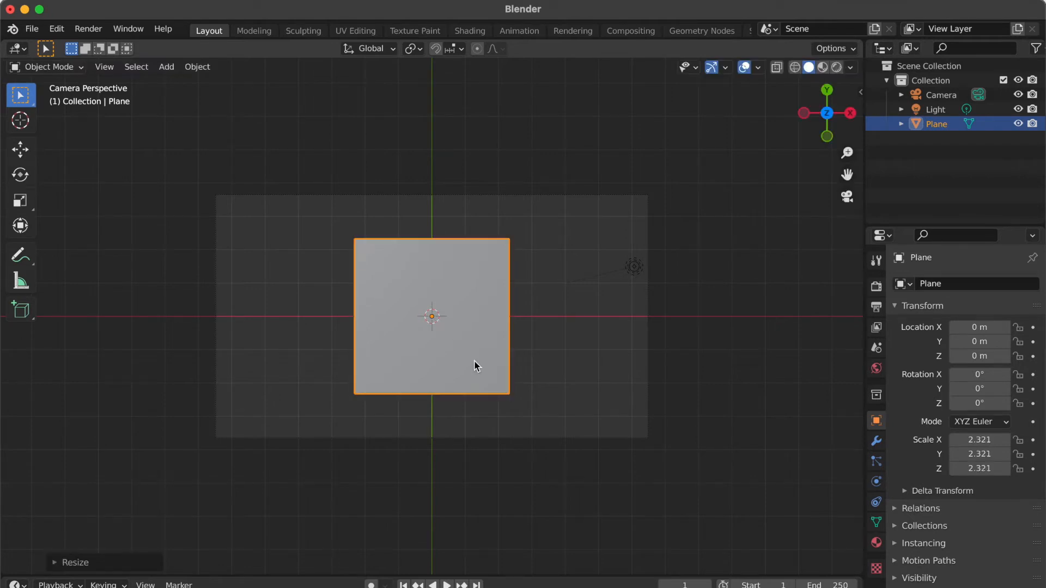
pyautogui.hotkey('ctrl', 'z')
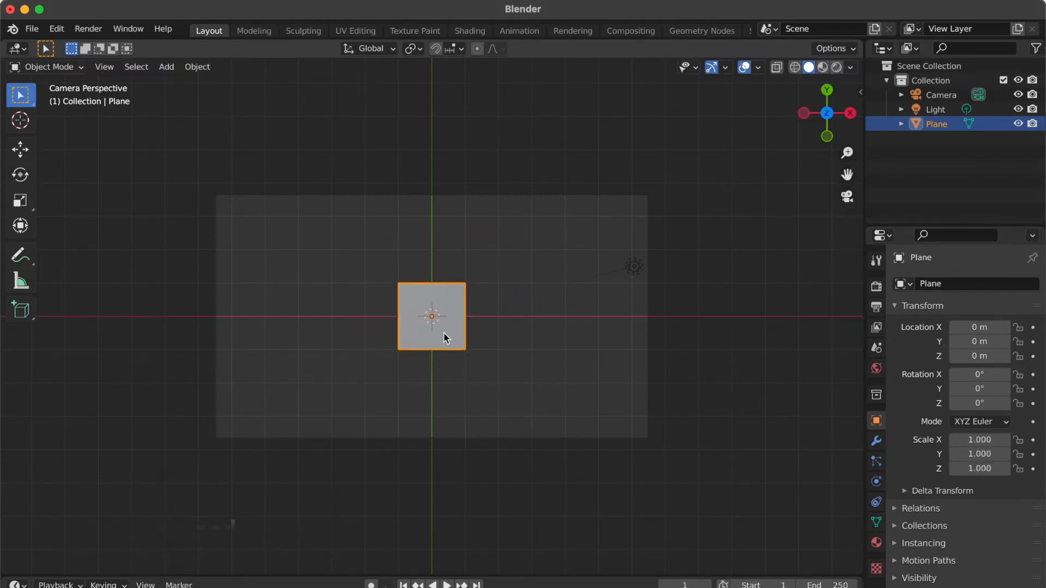
# Try stretching the plane to about 2.64 along Y and about 5.12 along X, and undo the scaling.
pyautogui.press('s')
pyautogui.press('y')
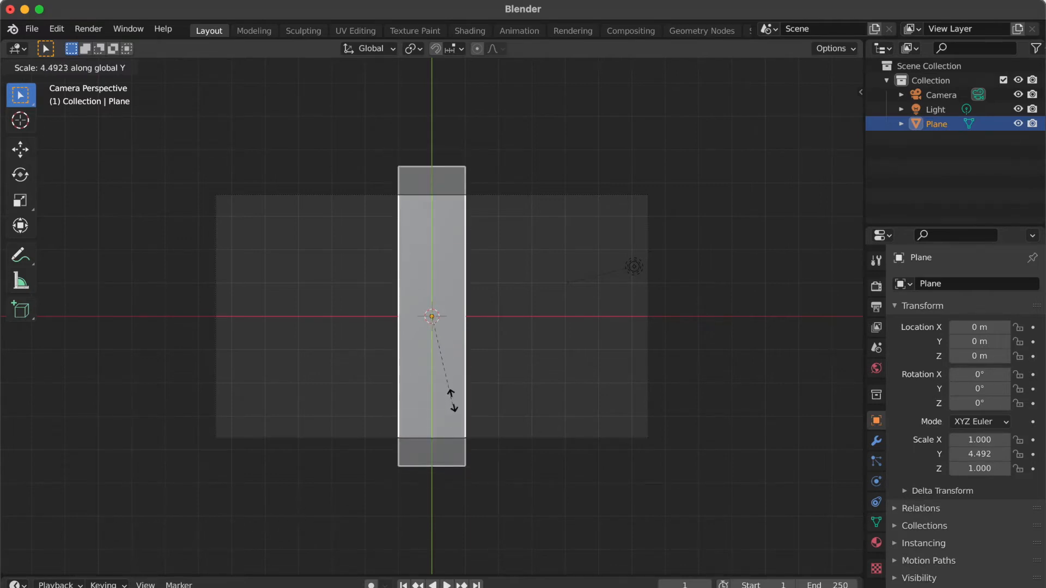
pyautogui.click(451, 367)
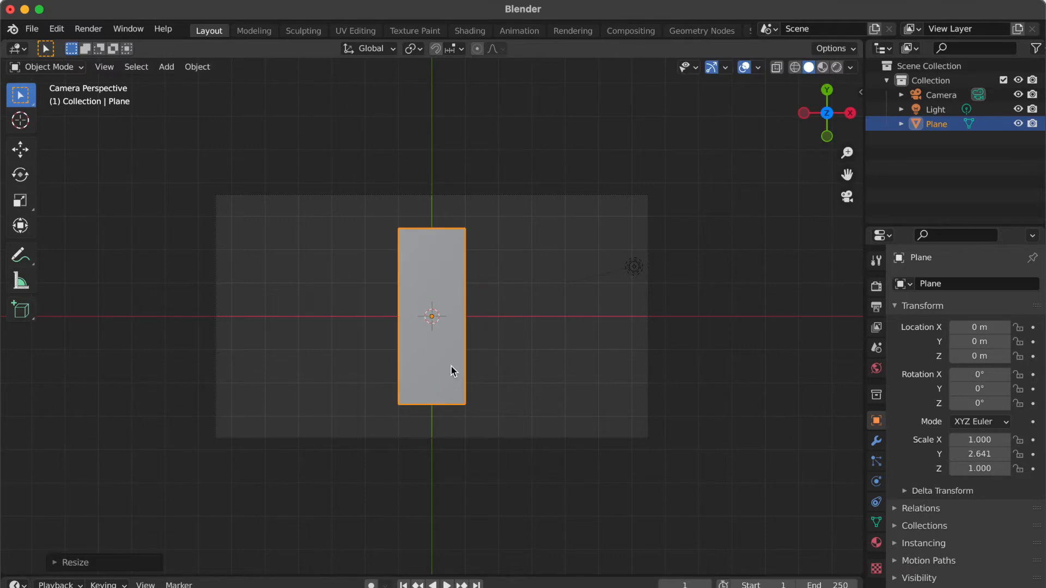
pyautogui.press('s')
pyautogui.press('x')
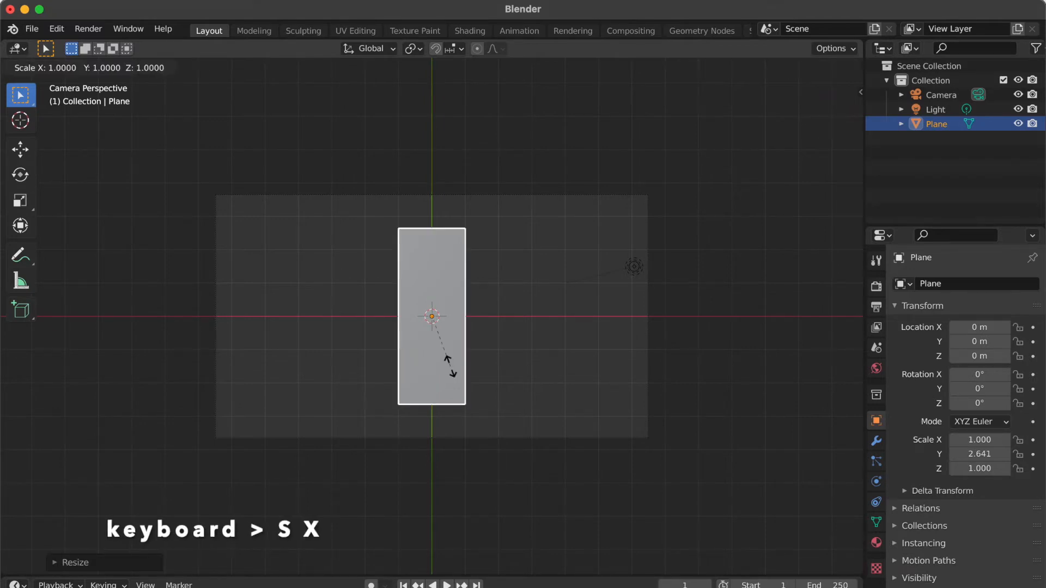
pyautogui.press('x')
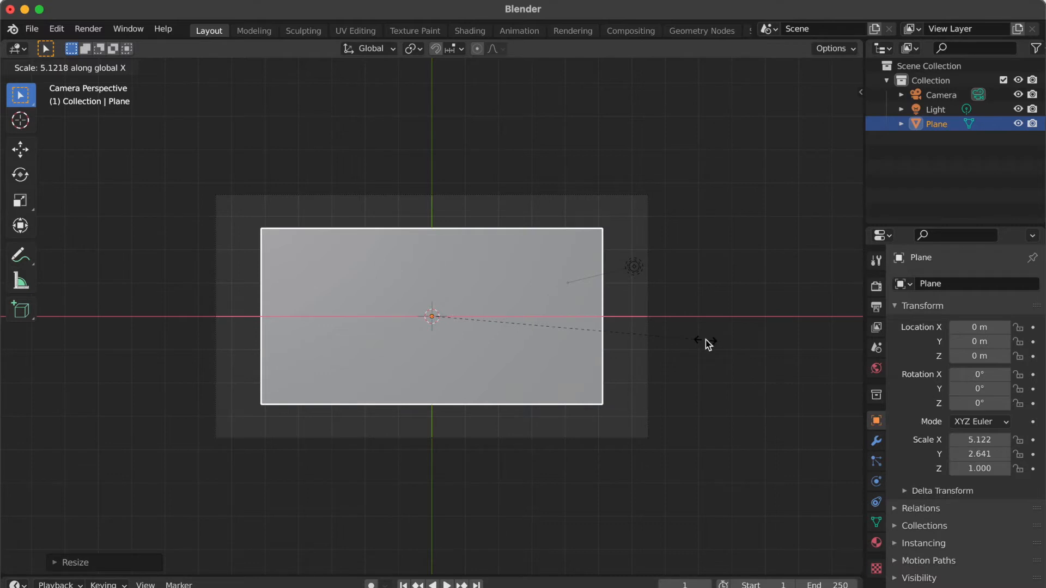
pyautogui.press('Escape')
pyautogui.hotkey('ctrl', 'z')
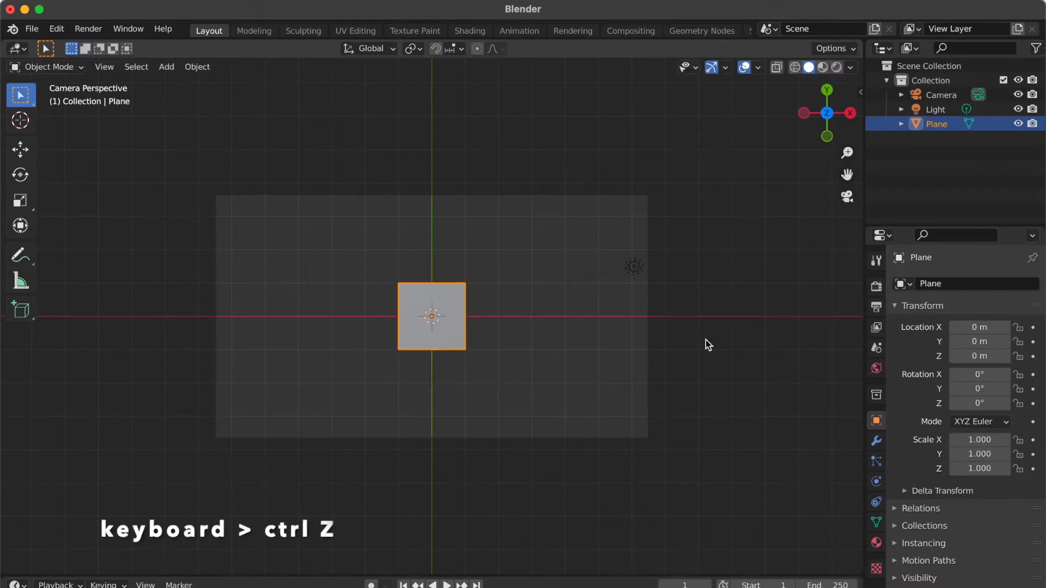
# Try duplicating the plane with free placement beside the original, and undo the duplication.
pyautogui.click(481, 330)
pyautogui.click(452, 284)
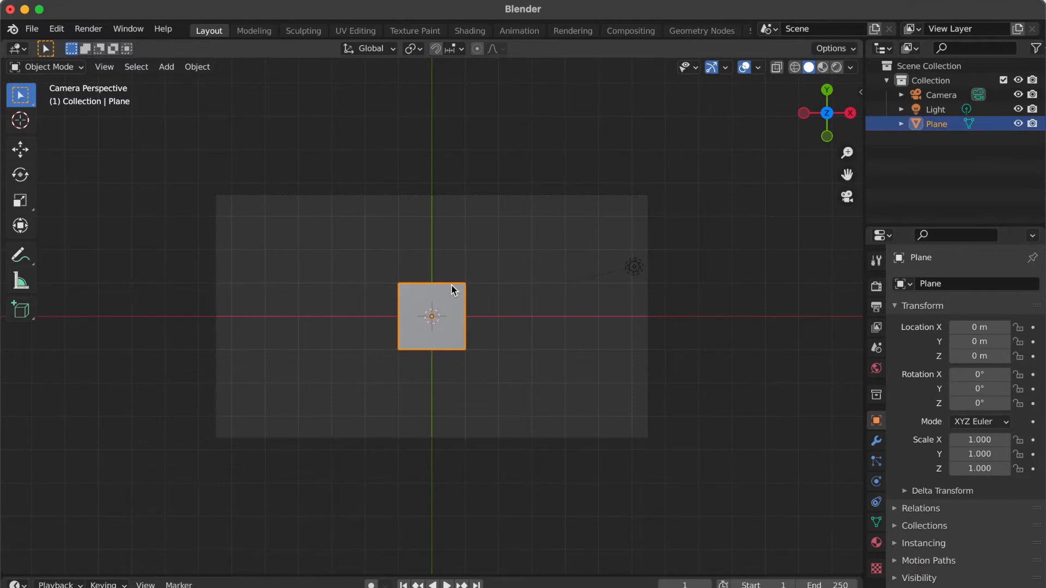
pyautogui.hotkey('shift', 'd')
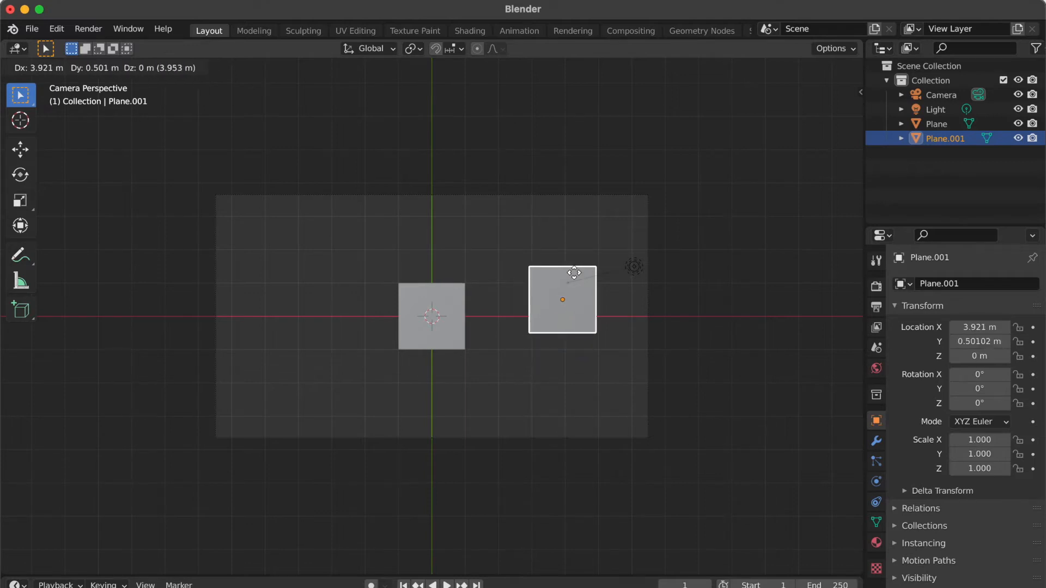
pyautogui.click(549, 285)
pyautogui.hotkey('ctrl', 'z')
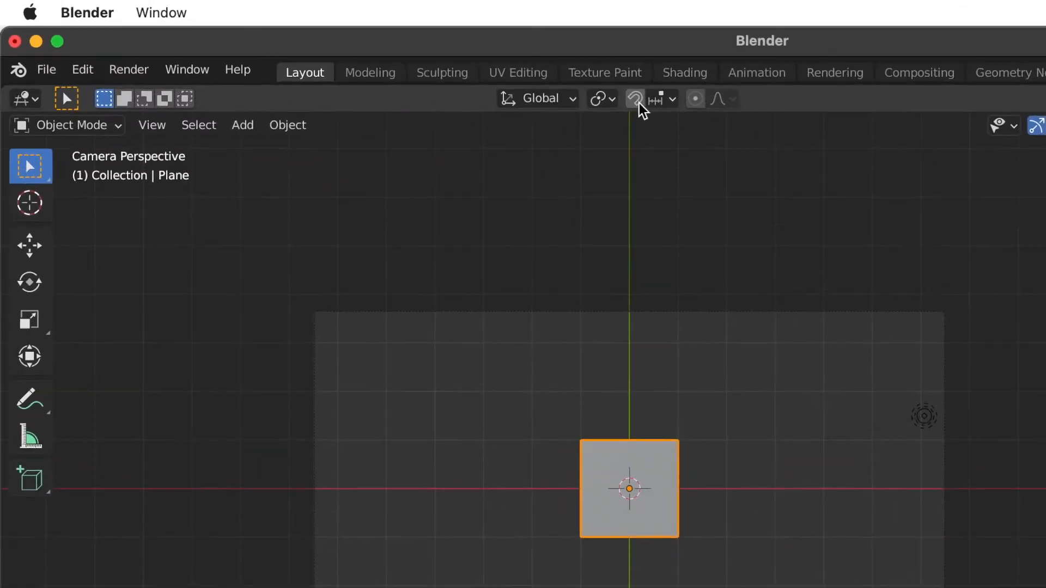
# Duplicate the plane with snapping enabled, place the copy 3 m along X, and turn snapping off again.
pyautogui.hotkey('shift', 'Tab')
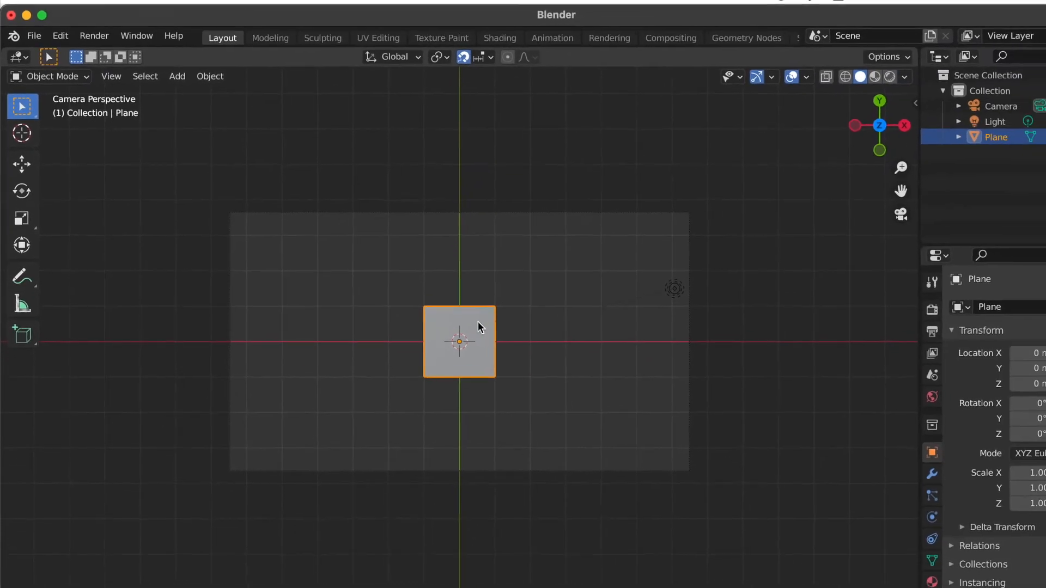
pyautogui.hotkey('shift', 'd')
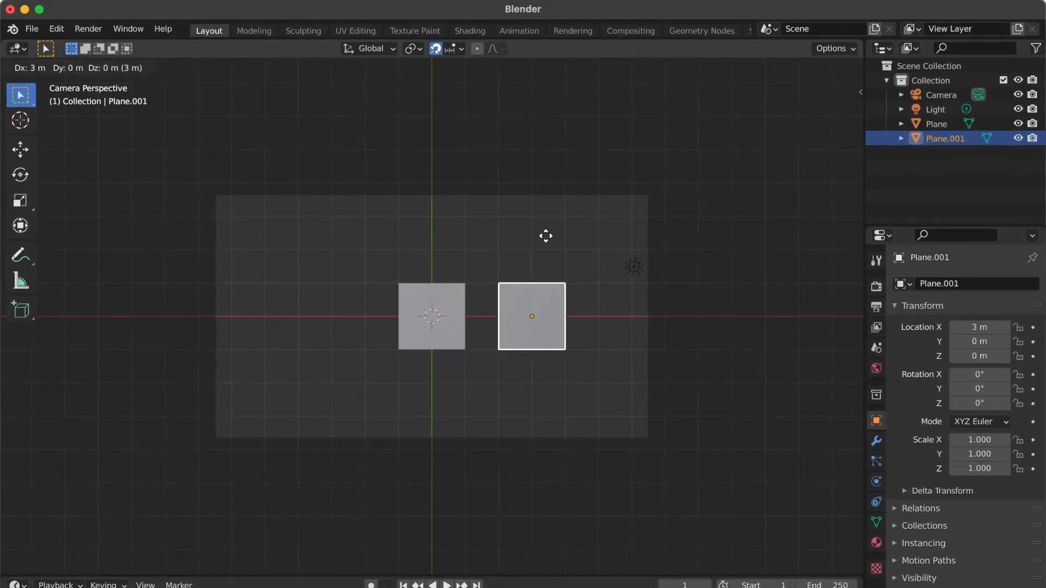
pyautogui.click(547, 299)
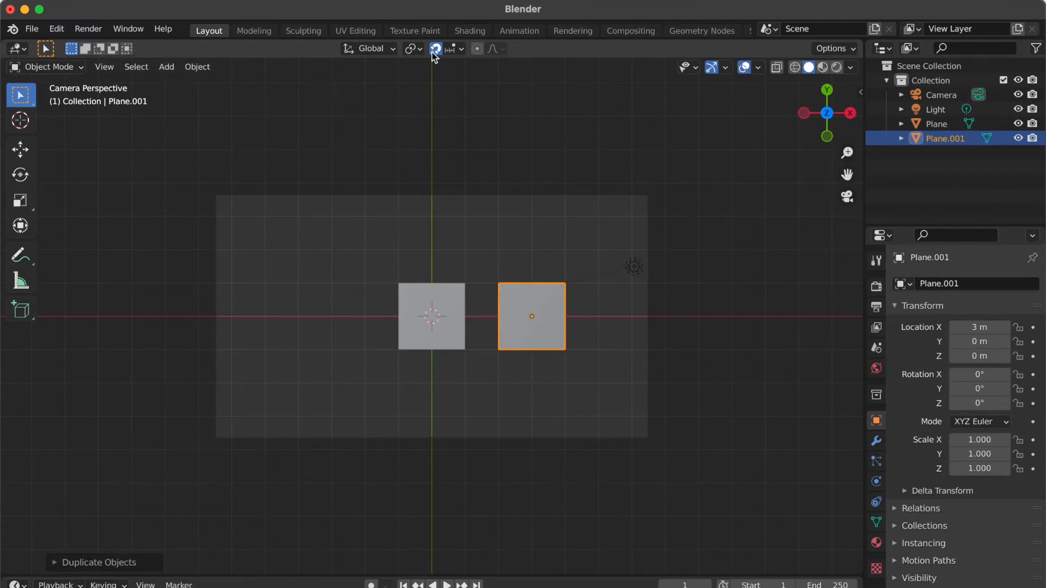
pyautogui.hotkey('shift', 'Tab')
# Try moving the original plane freely to about X -3.62 m, Y 1.15 m, and undo the move.
pyautogui.click(491, 350)
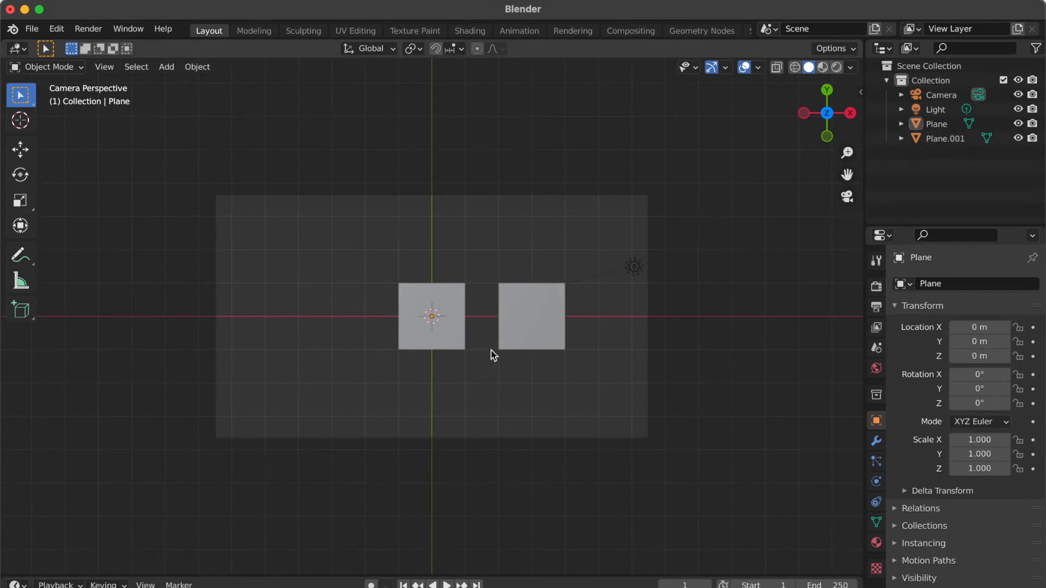
pyautogui.click(460, 340)
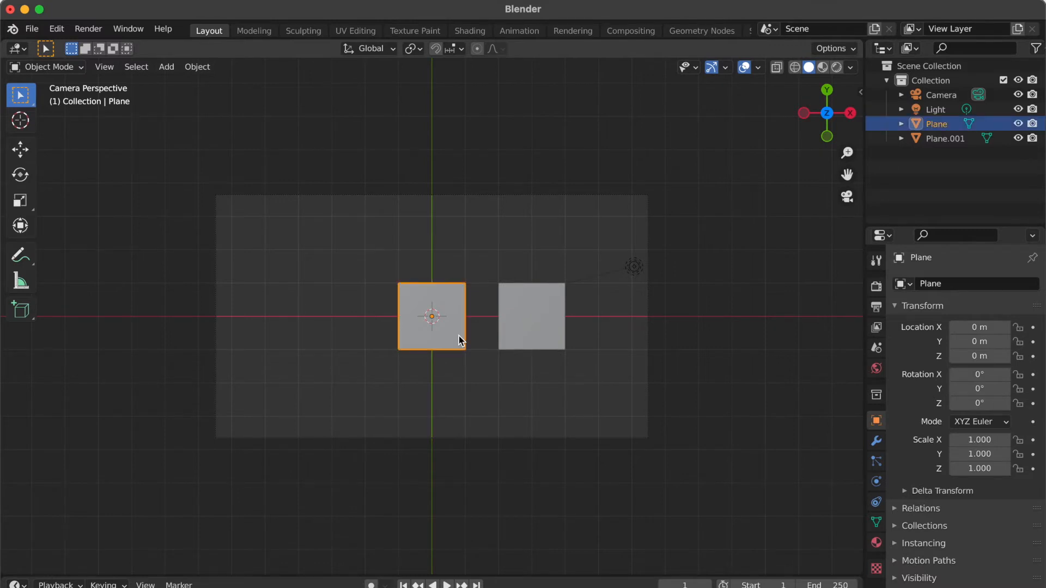
pyautogui.press('g')
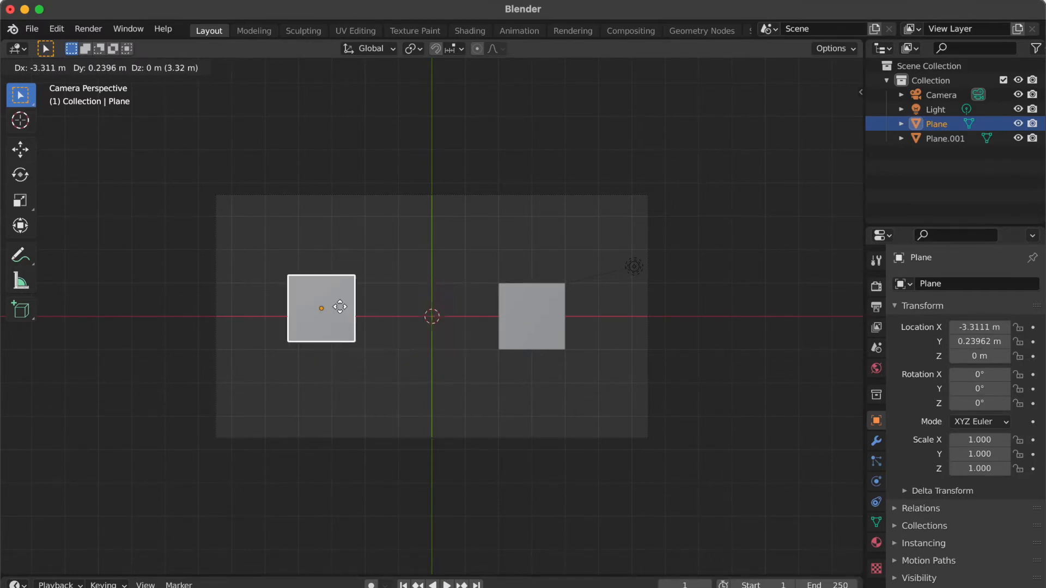
pyautogui.click(338, 298)
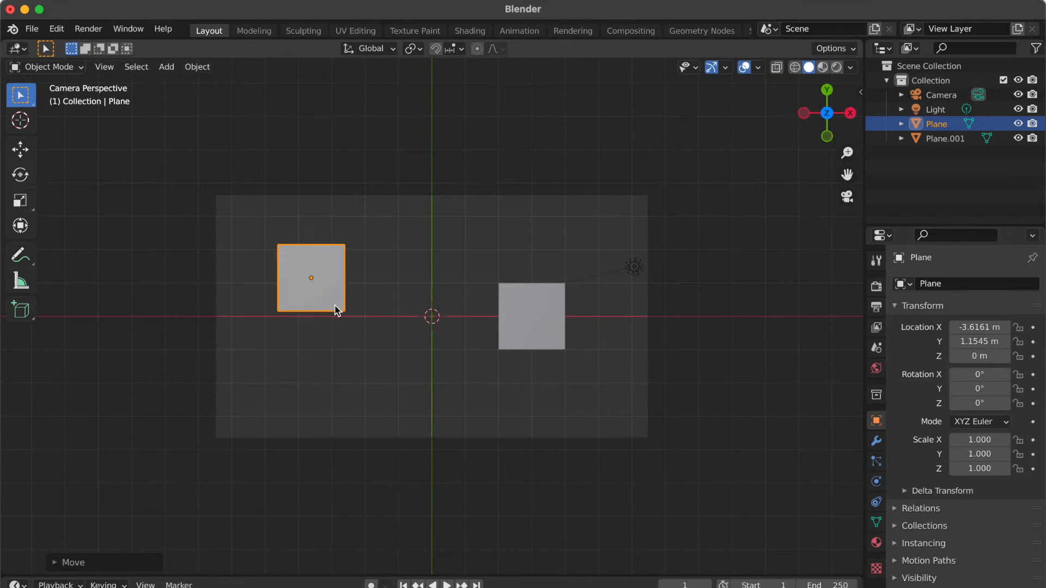
pyautogui.hotkey('ctrl', 'z')
pyautogui.hotkey('ctrl', 'z')
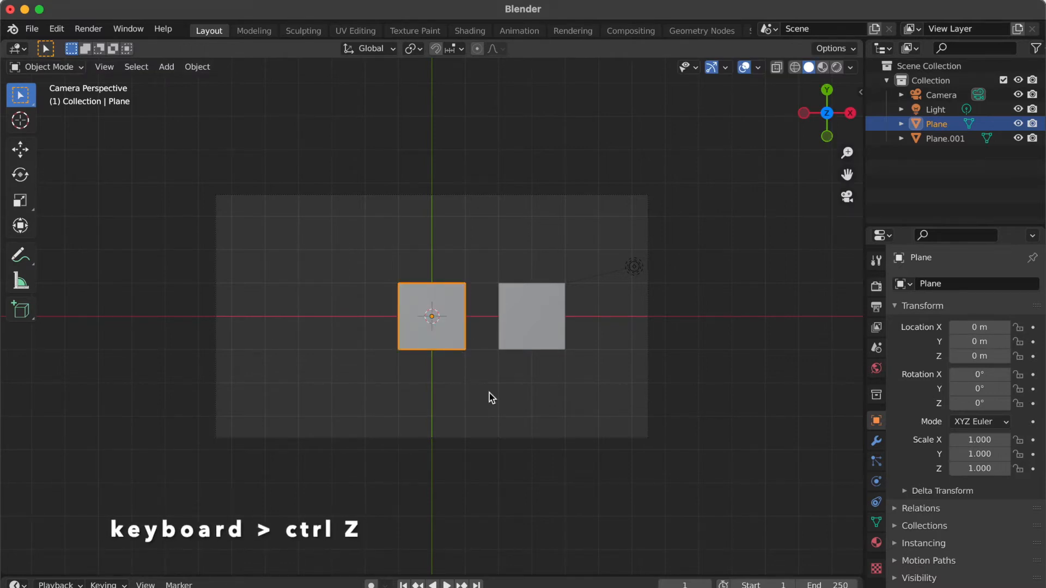
# Select both planes, move them together by about -0.52 m in X and -0.44 m in Y, and deselect them.
pyautogui.click(452, 334)
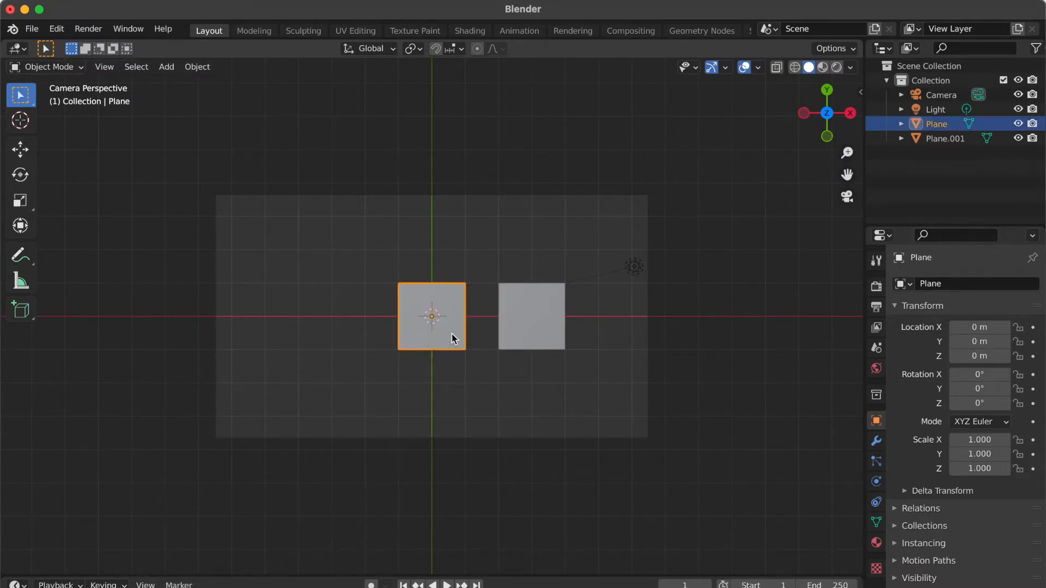
pyautogui.keyDown('shift'); pyautogui.click(514, 335); pyautogui.keyUp('shift')
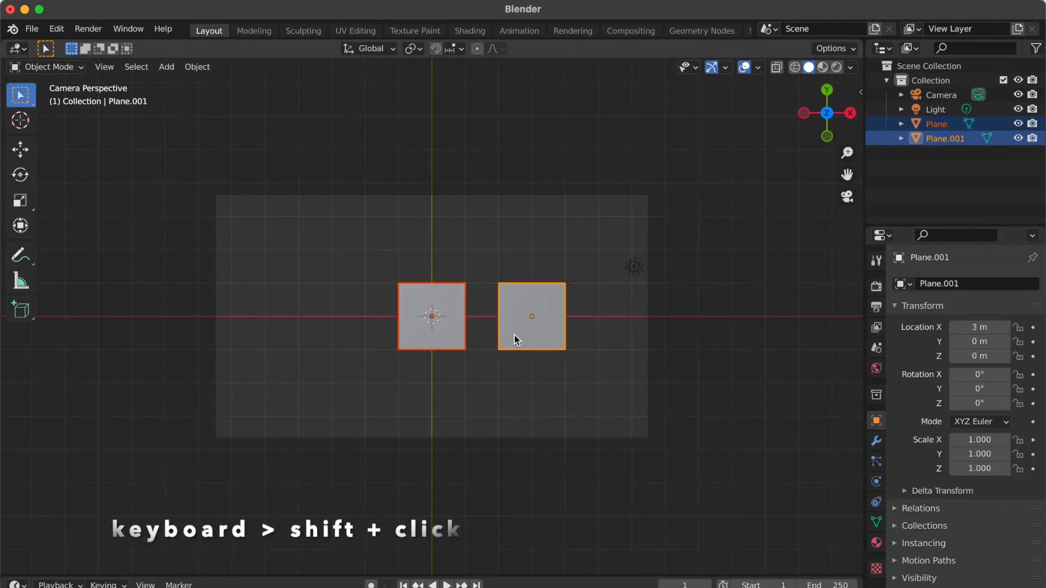
pyautogui.press('g')
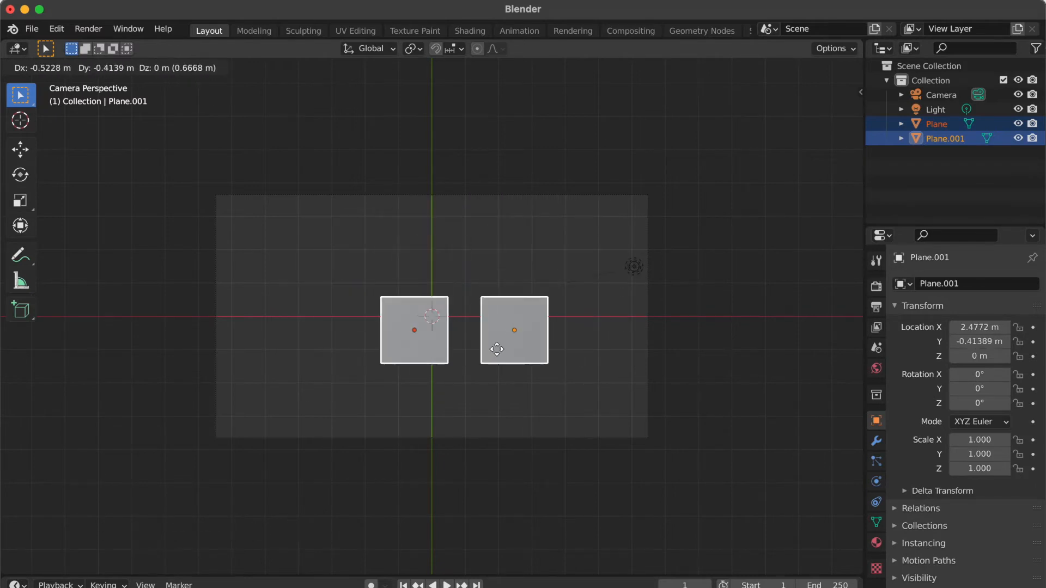
pyautogui.click(497, 350)
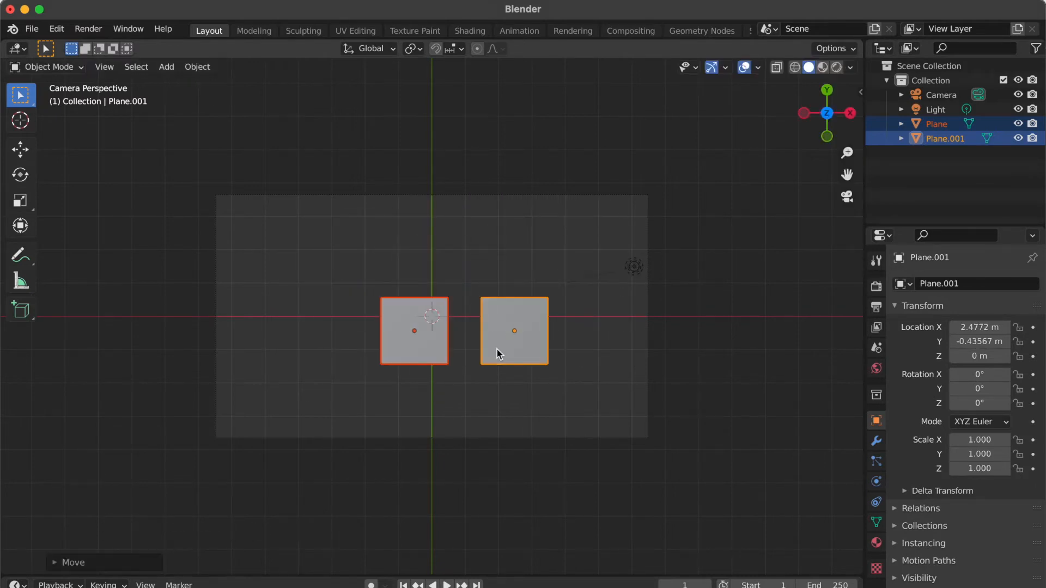
pyautogui.click(519, 228)
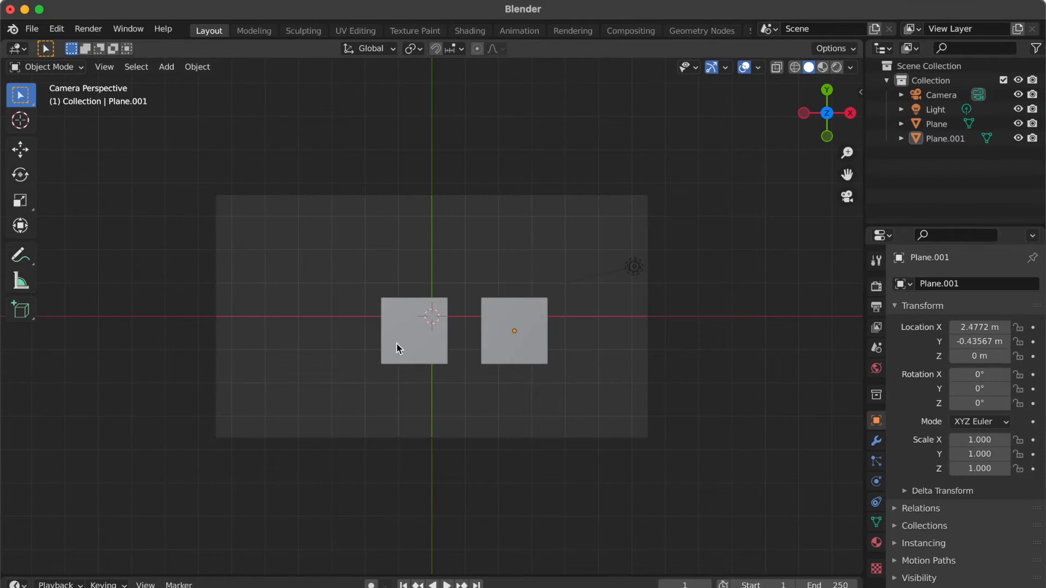
# Try selecting all objects at once and box-selecting only the light, clearing the selection after each.
pyautogui.press('a')
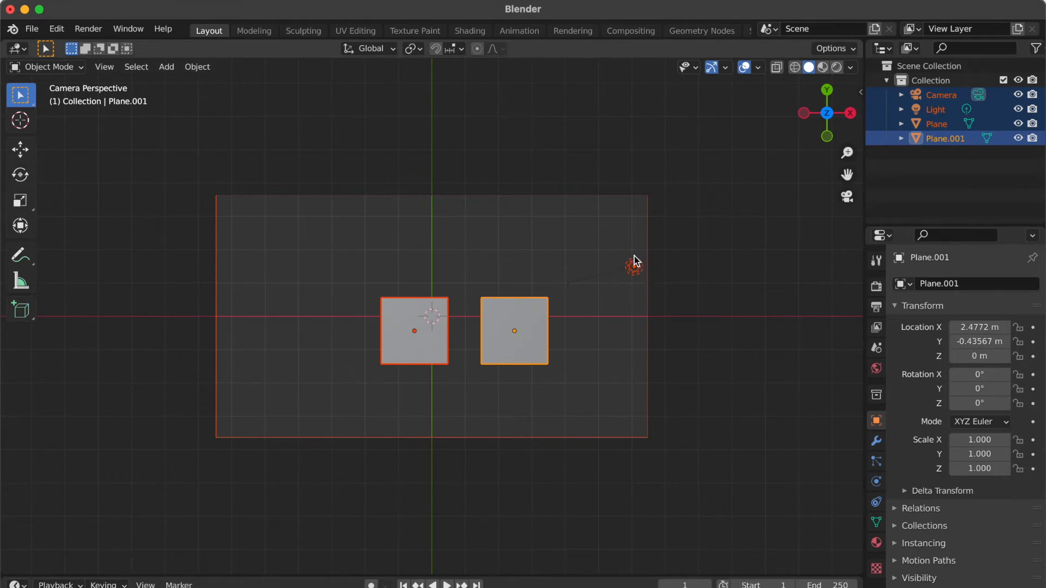
pyautogui.hotkey('alt', 'a')
pyautogui.moveTo(596, 242); pyautogui.dragTo(637, 292)
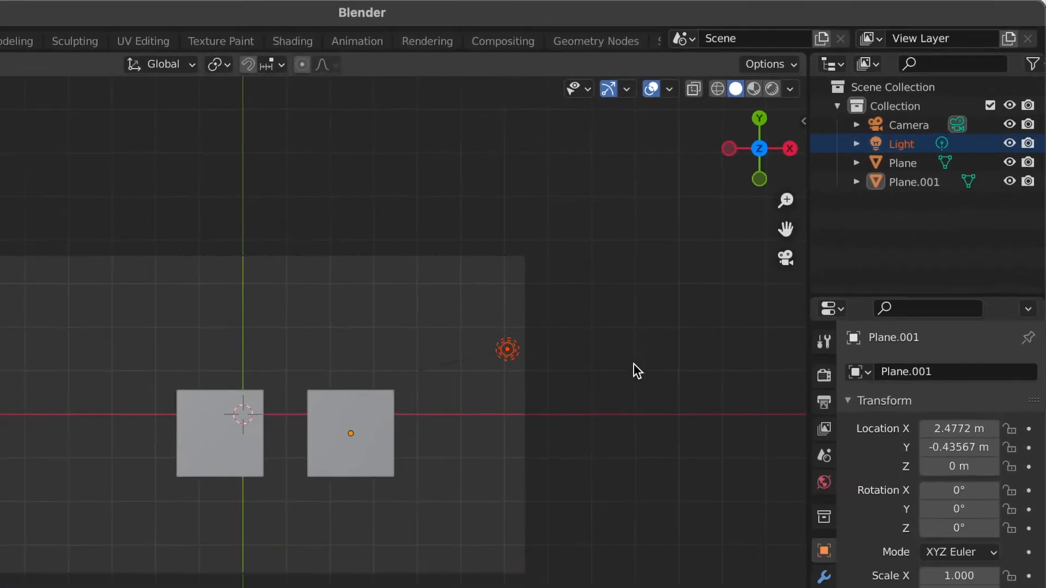
pyautogui.click(588, 379)
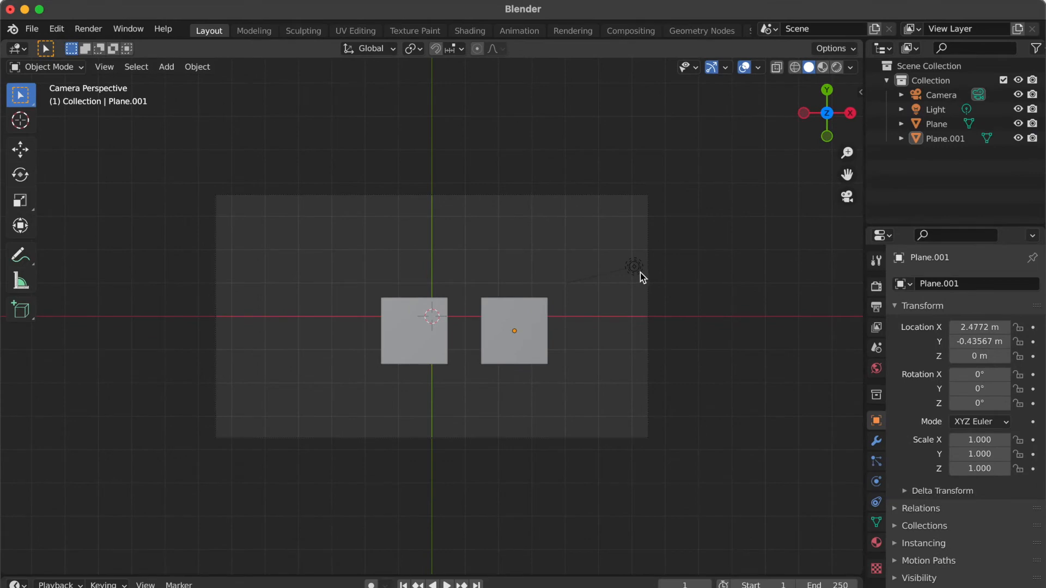
# In the front view, raise the original plane by about 0.22 m in Z and shift it about 0.05 m in X.
pyautogui.click(446, 353)
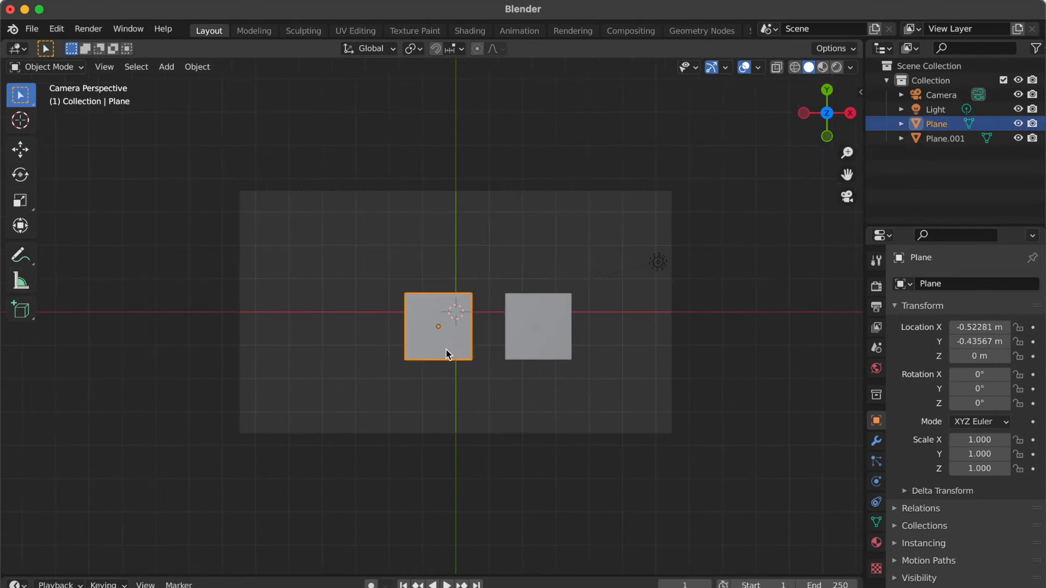
pyautogui.press('KP_1')
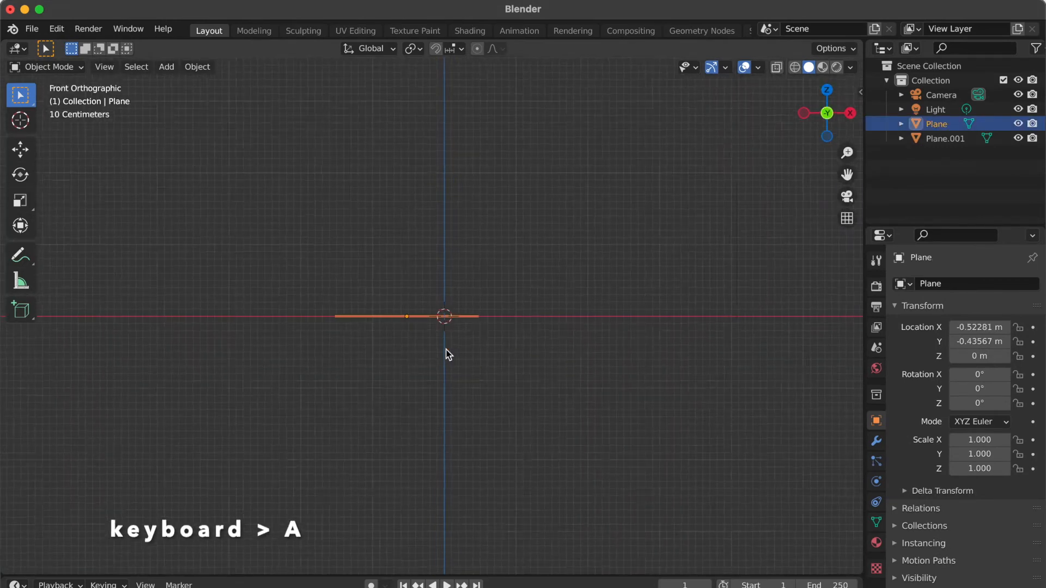
pyautogui.press('g')
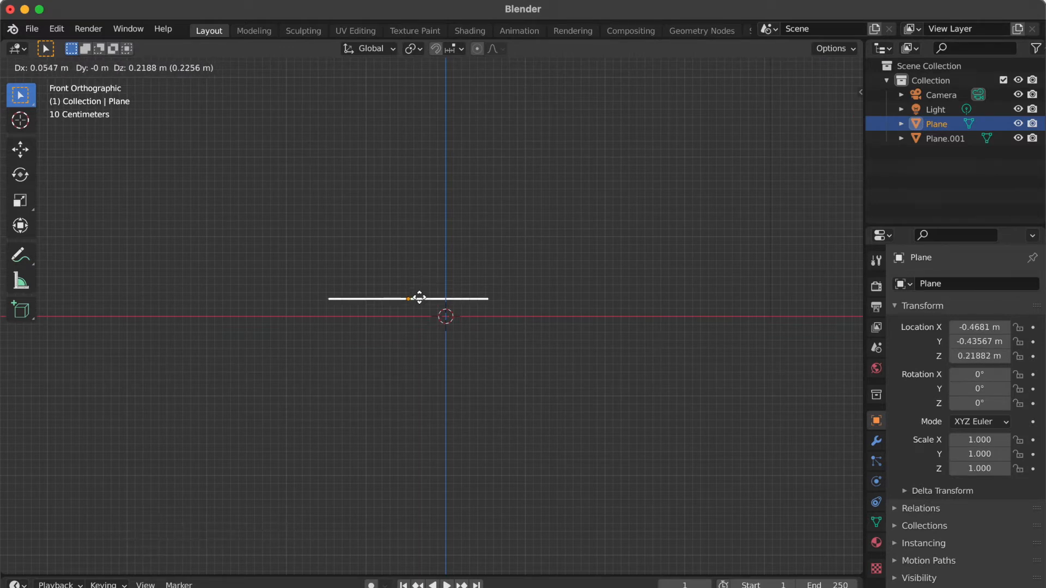
pyautogui.click(420, 297)
# Check both planes from the top view, deselect the original plane, and return to the camera view.
pyautogui.press('KP_7')
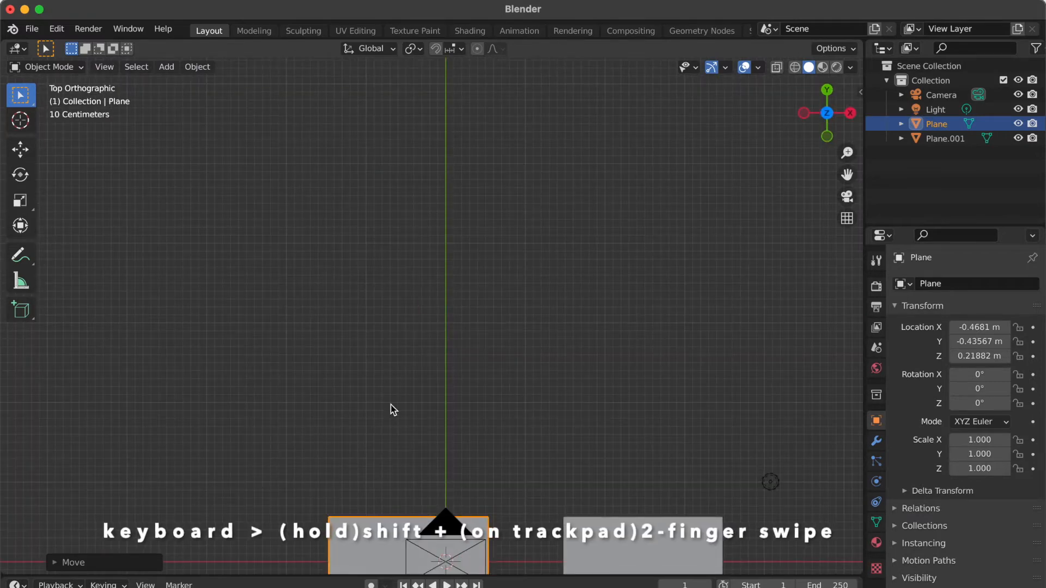
pyautogui.keyDown('shift'); pyautogui.scroll(-3, 390, 404); pyautogui.keyUp('shift')
pyautogui.keyDown('shift'); pyautogui.scroll(-8, 390, 405); pyautogui.keyUp('shift')
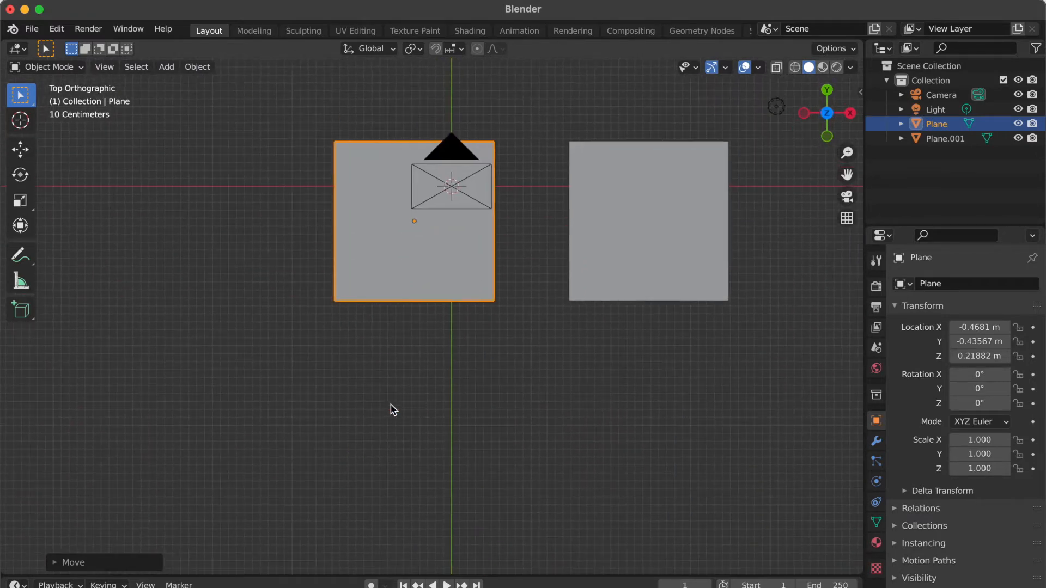
pyautogui.click(651, 453)
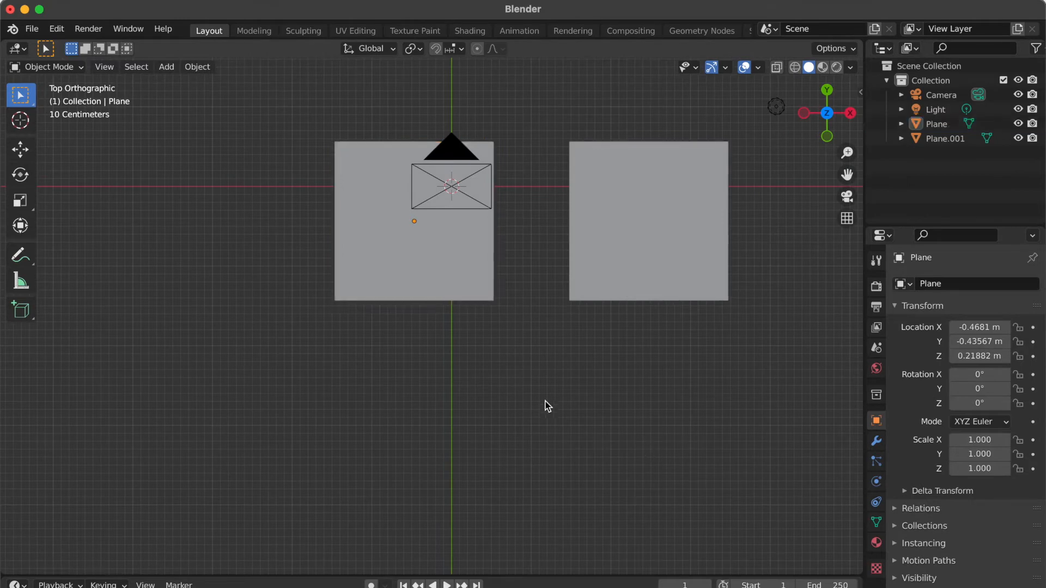
pyautogui.press('KP_0')
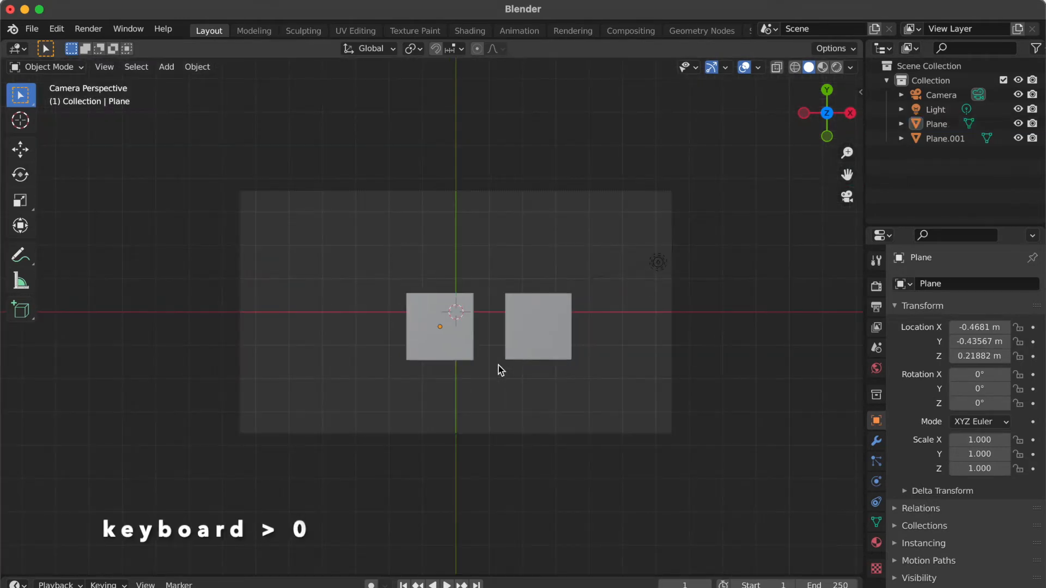
# Add a new material to the original plane and set its surface shader to Emission.
pyautogui.click(425, 357)
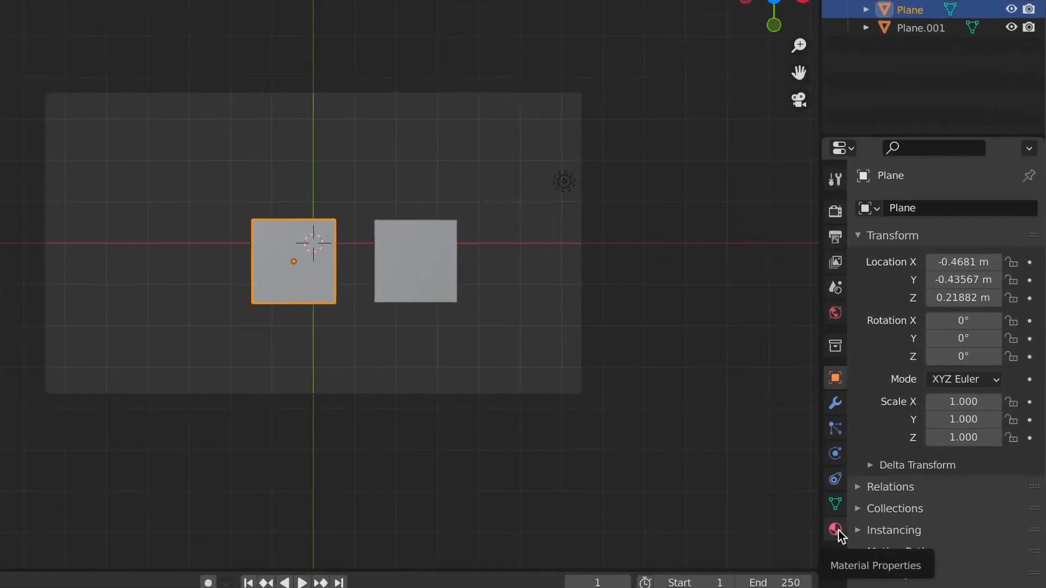
pyautogui.click(876, 542)
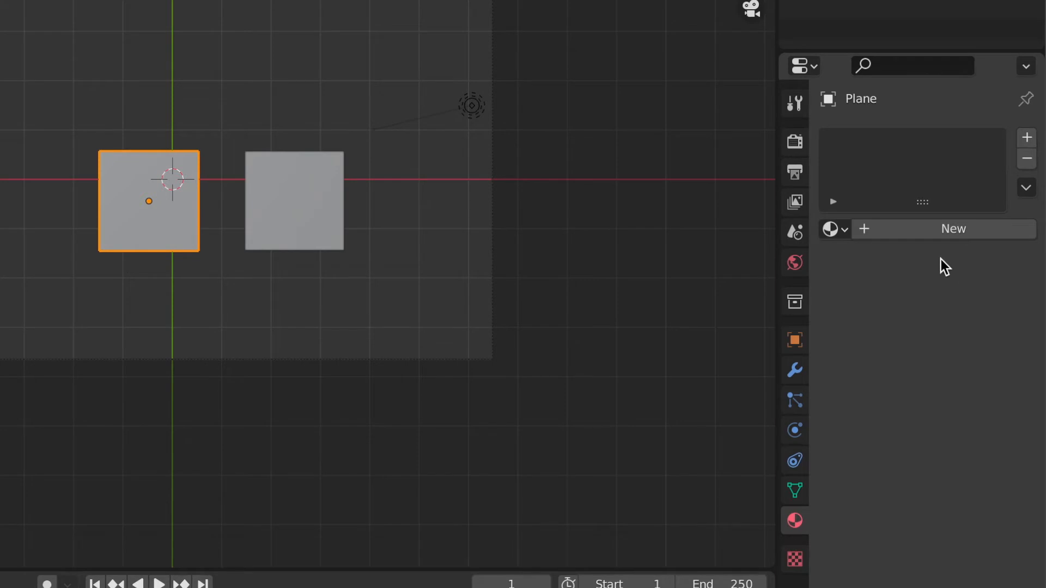
pyautogui.click(951, 233)
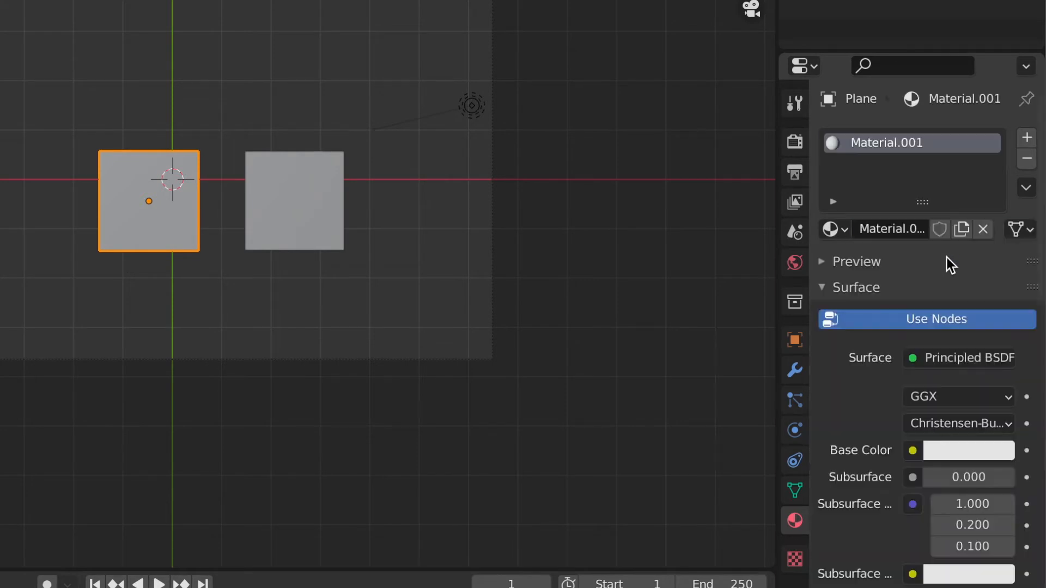
pyautogui.click(980, 359)
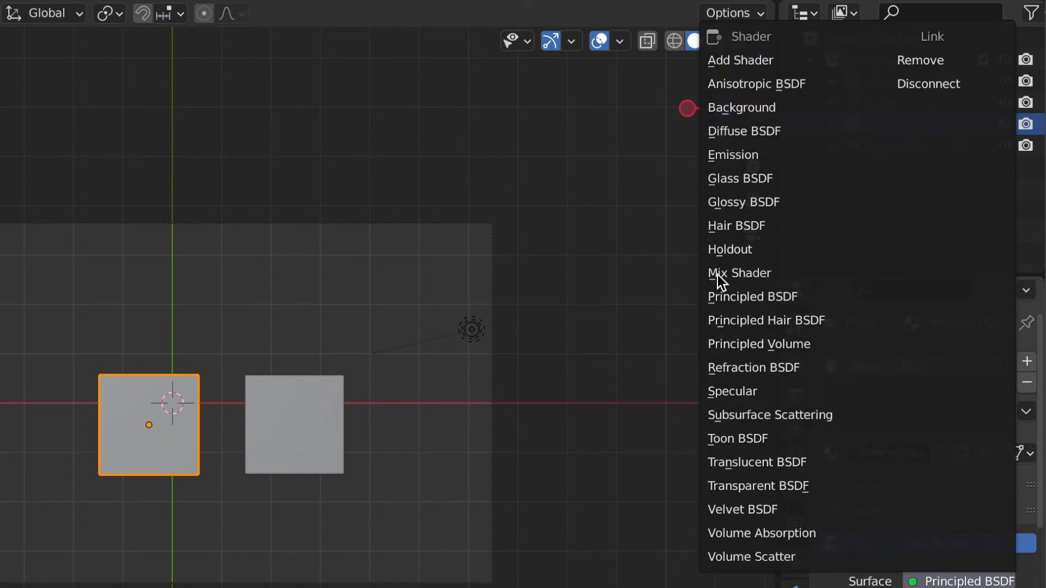
pyautogui.click(737, 155)
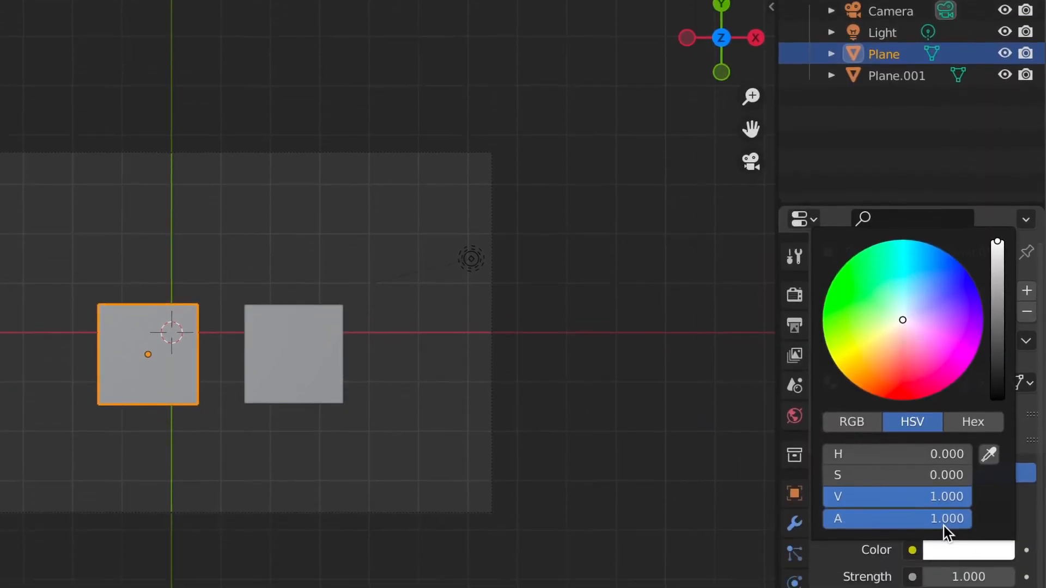
# Set the original plane's emission color to light blue and switch the viewport to material preview shading.
pyautogui.click(861, 390)
pyautogui.click(858, 137)
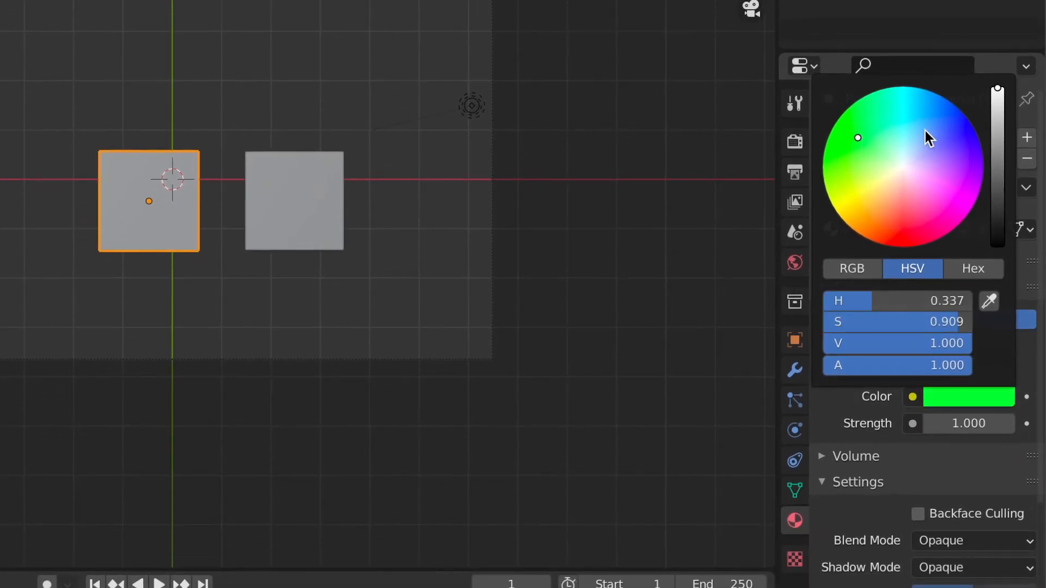
pyautogui.click(925, 132)
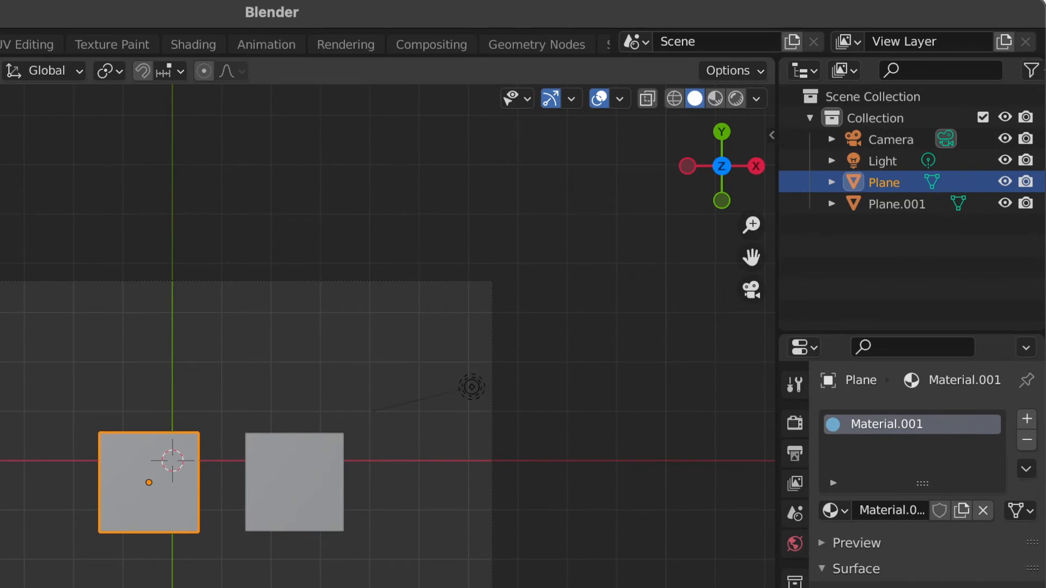
pyautogui.click(713, 101)
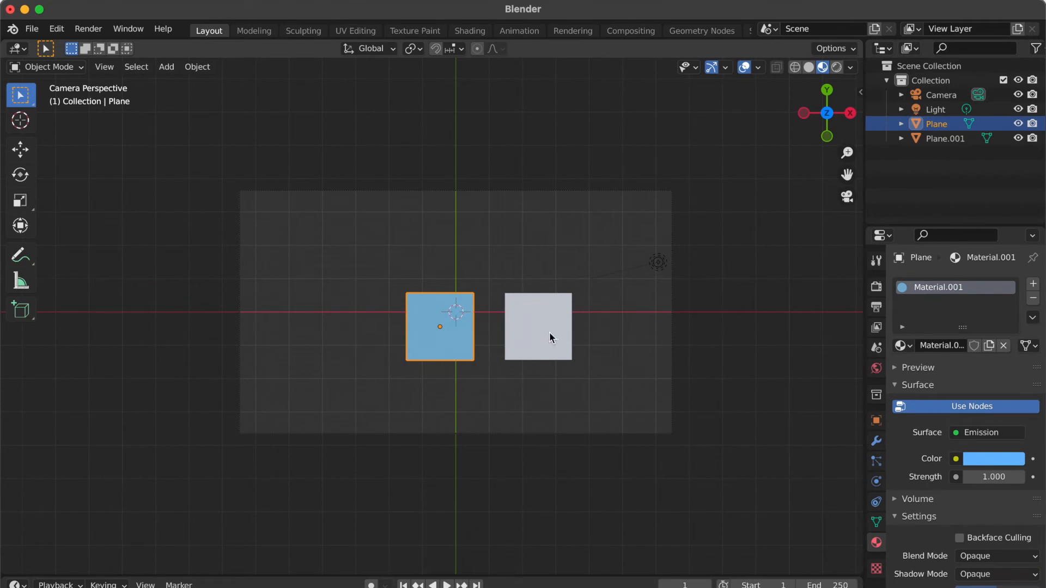
# Give the second plane a new Emission material colored pink with hue 0.972 and saturation 0.920, and deselect it.
pyautogui.click(548, 332)
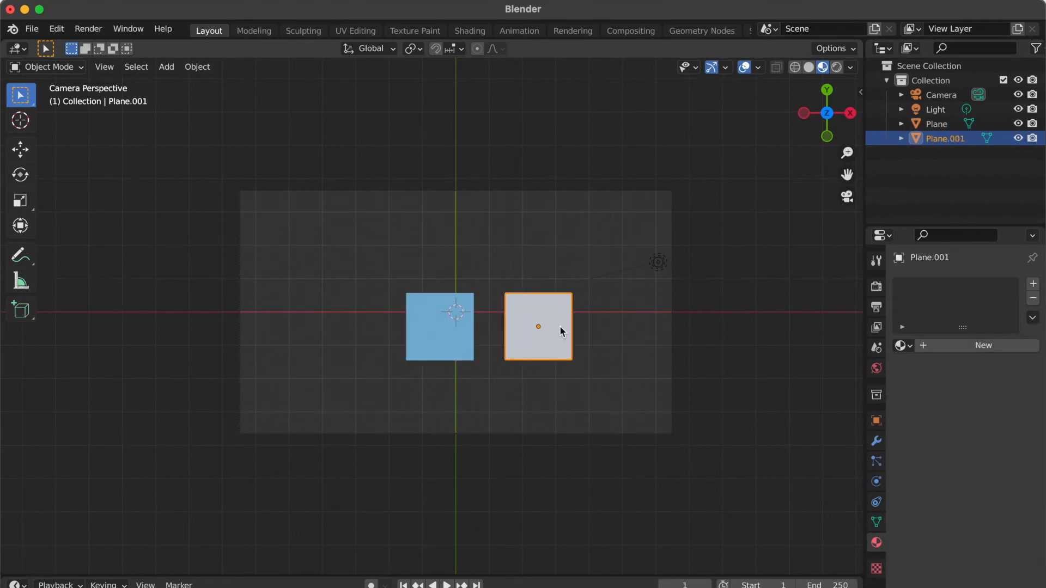
pyautogui.click(961, 353)
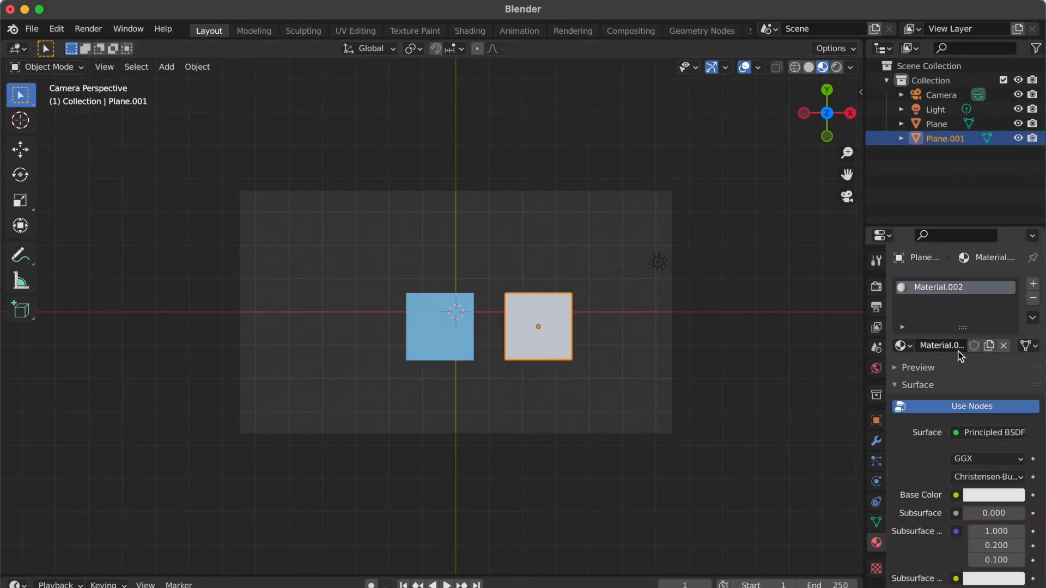
pyautogui.click(999, 436)
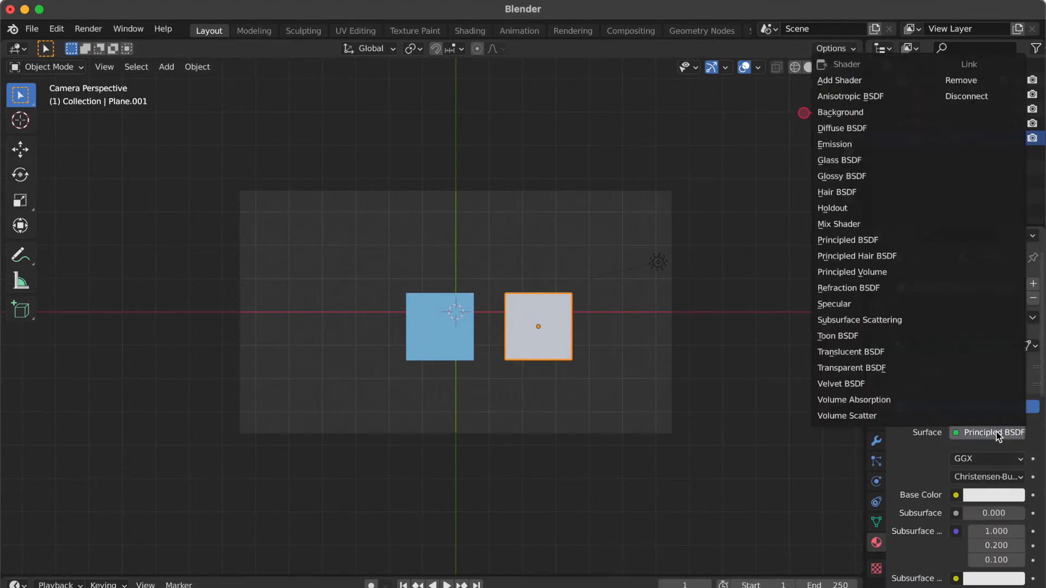
pyautogui.click(853, 146)
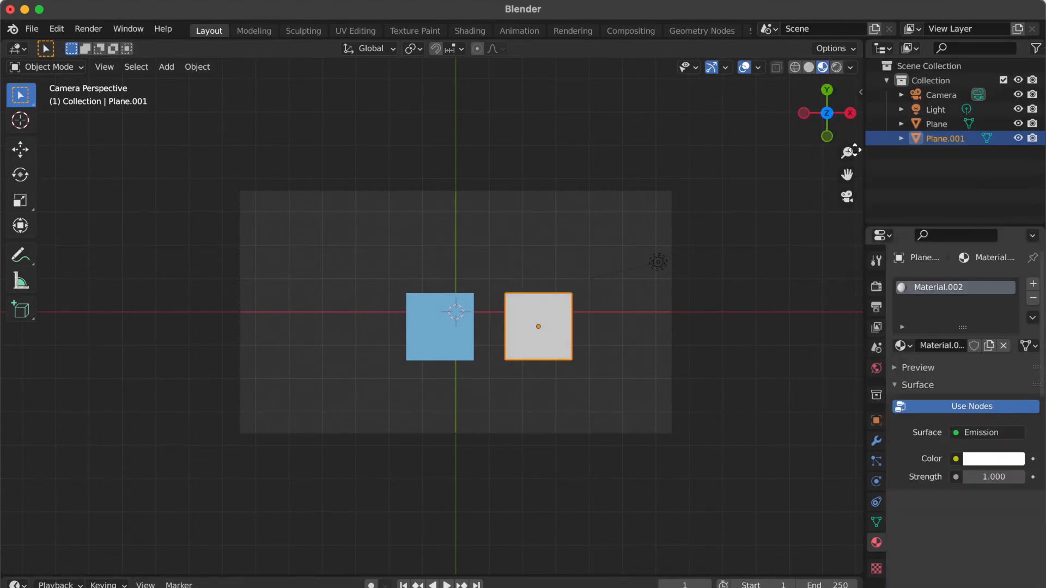
pyautogui.click(993, 460)
pyautogui.click(960, 338)
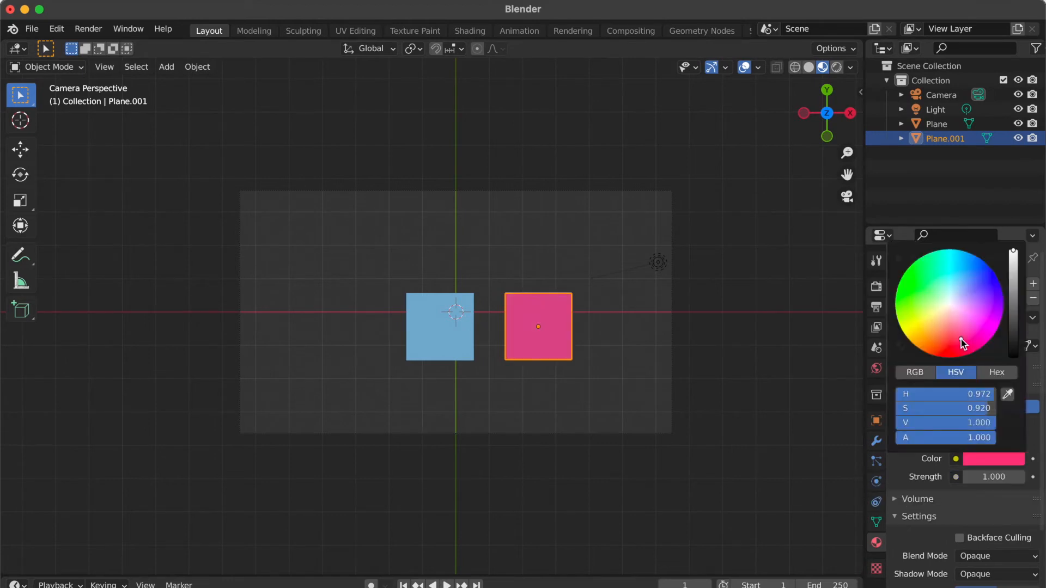
pyautogui.click(699, 400)
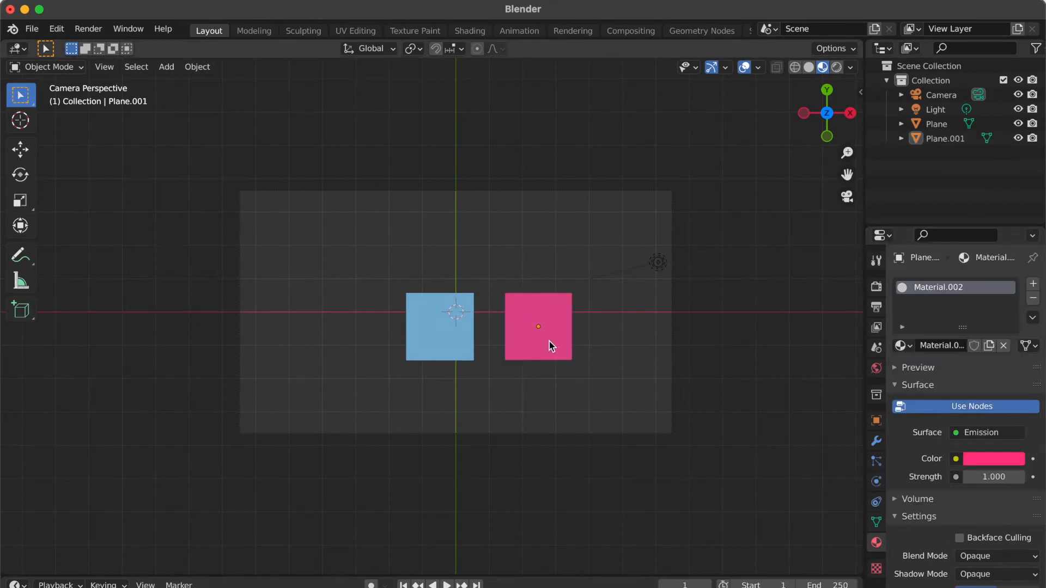
# Duplicate the pink plane and place the copy about 2.61 m away along Y.
pyautogui.click(548, 341)
pyautogui.hotkey('shift', 'd')
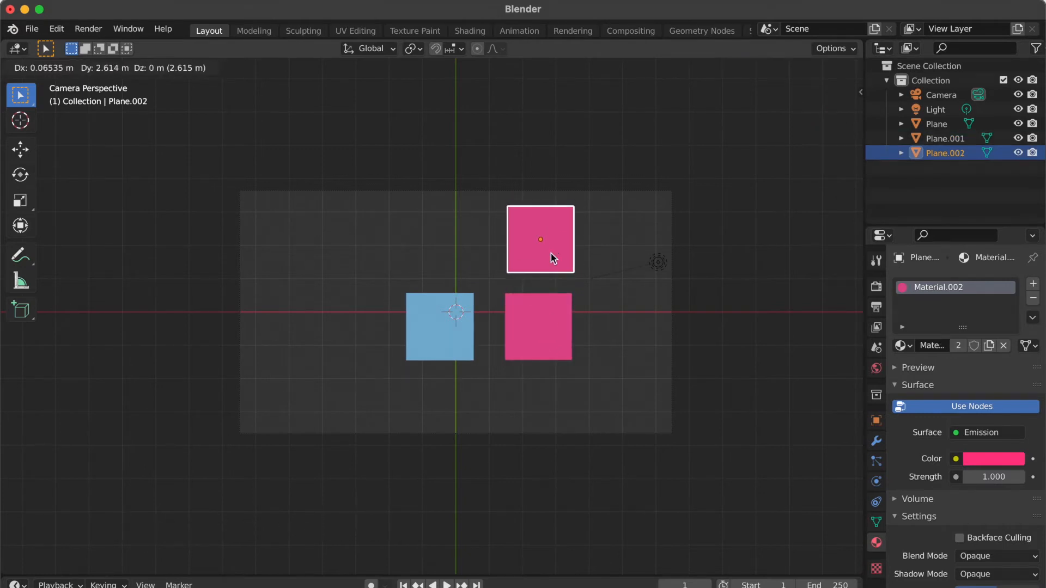
pyautogui.click(550, 253)
# Try recoloring the copied plane's shared material green, and undo the color change.
pyautogui.click(1001, 458)
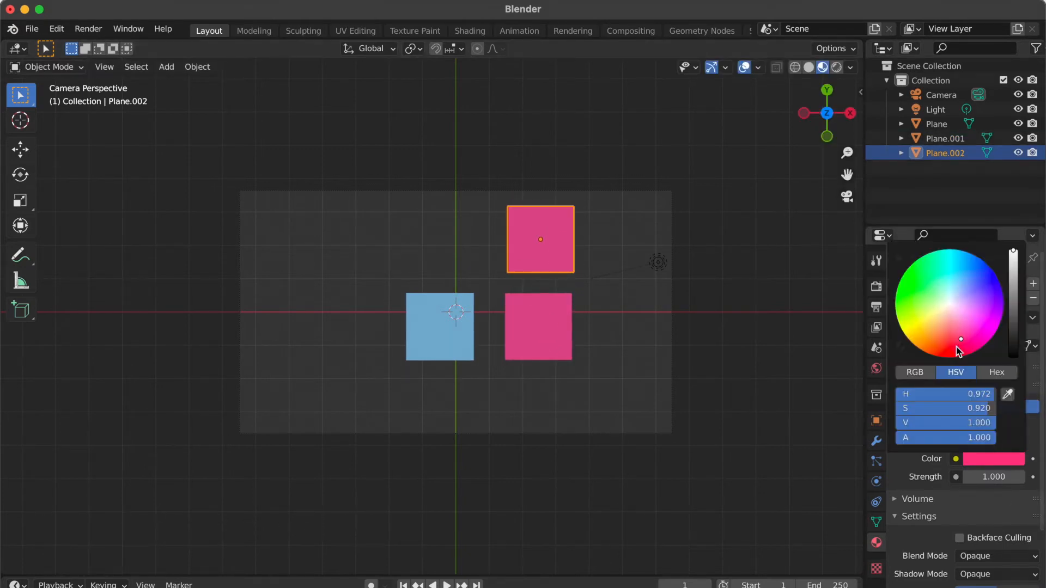
pyautogui.click(917, 284)
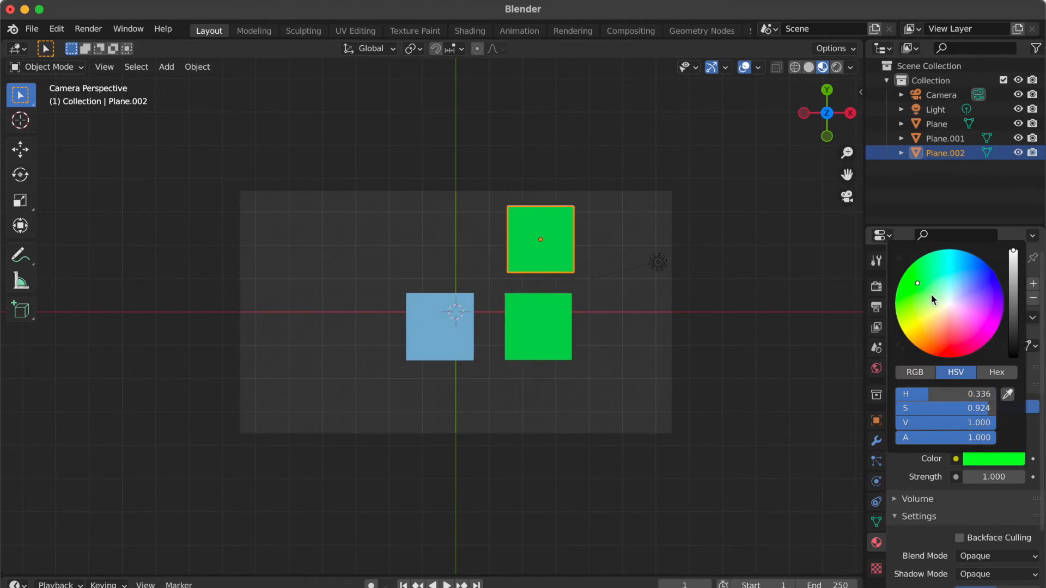
pyautogui.click(930, 295)
pyautogui.click(924, 275)
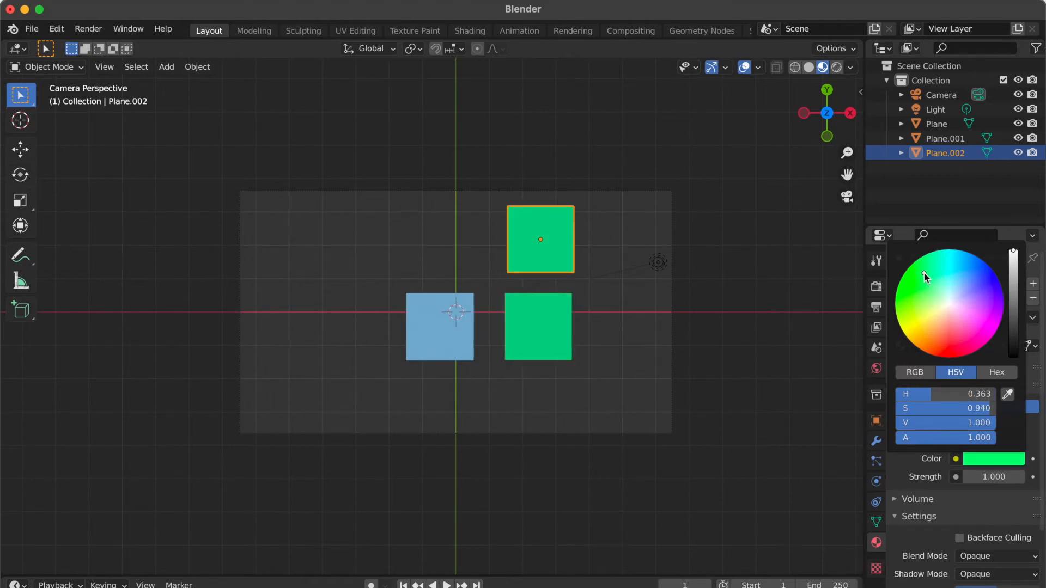
pyautogui.click(793, 334)
pyautogui.hotkey('ctrl', 'z')
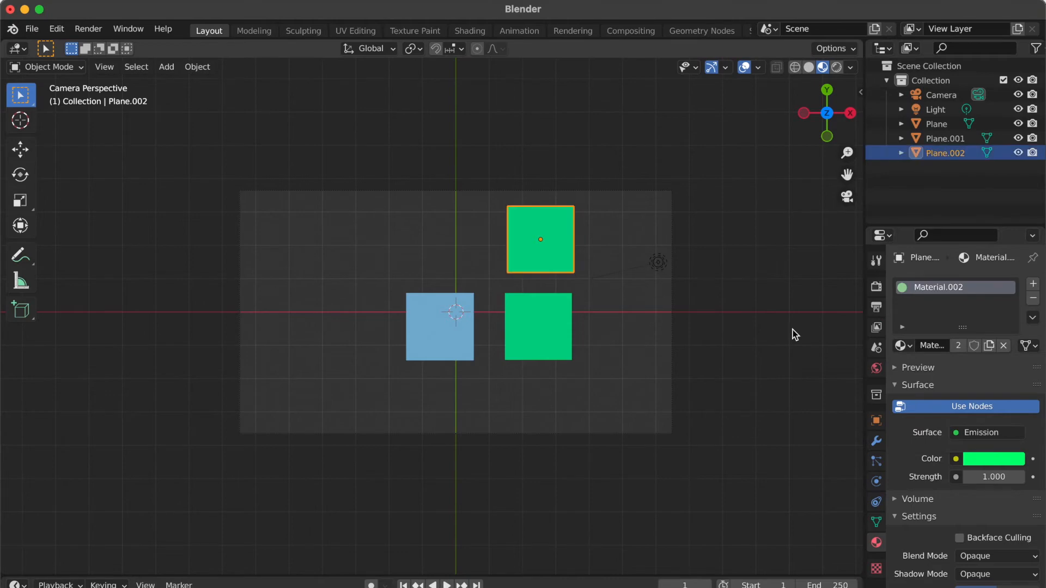
pyautogui.hotkey('ctrl', 'z')
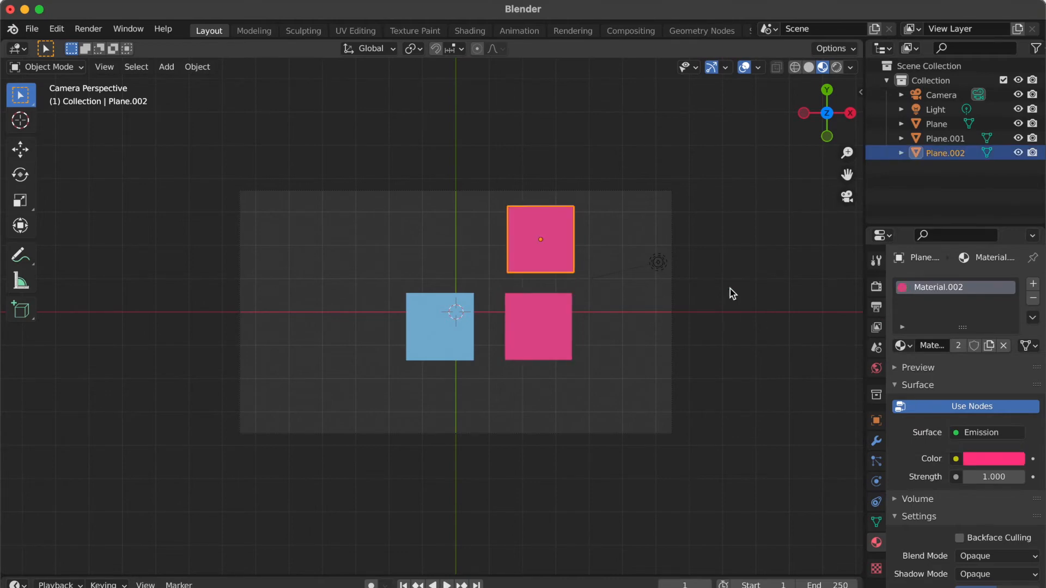
# Replace the copied plane's shared material with a new one whose base color is blue, hue 0.651 and saturation 0.946.
pyautogui.click(640, 261)
pyautogui.click(551, 259)
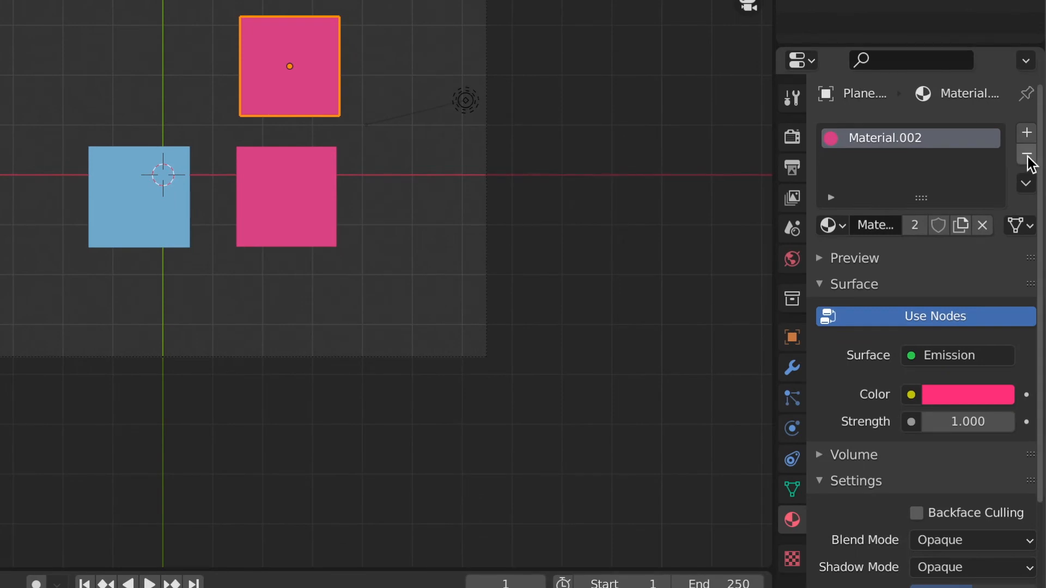
pyautogui.click(1027, 154)
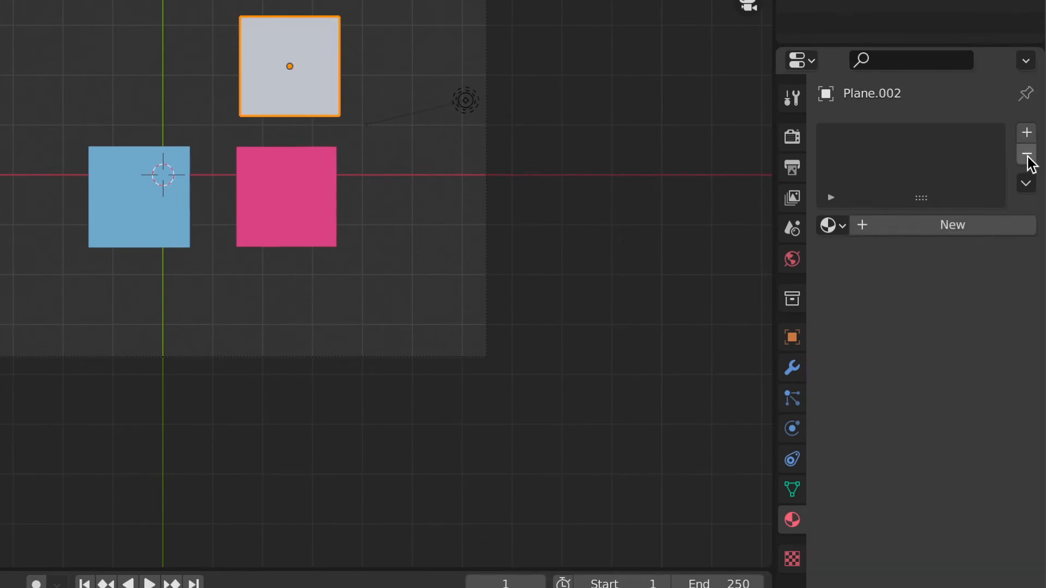
pyautogui.click(949, 225)
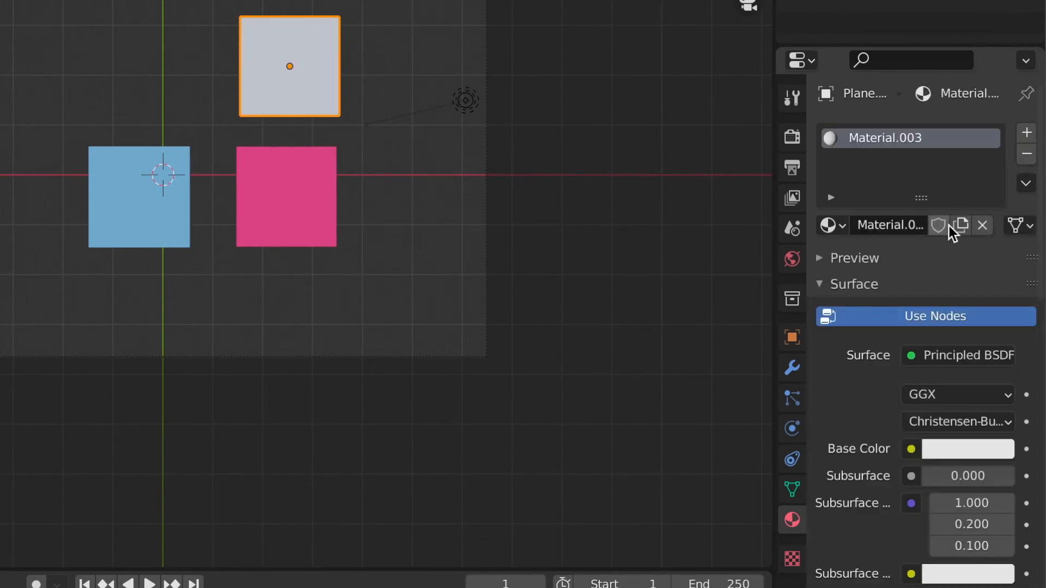
pyautogui.click(952, 450)
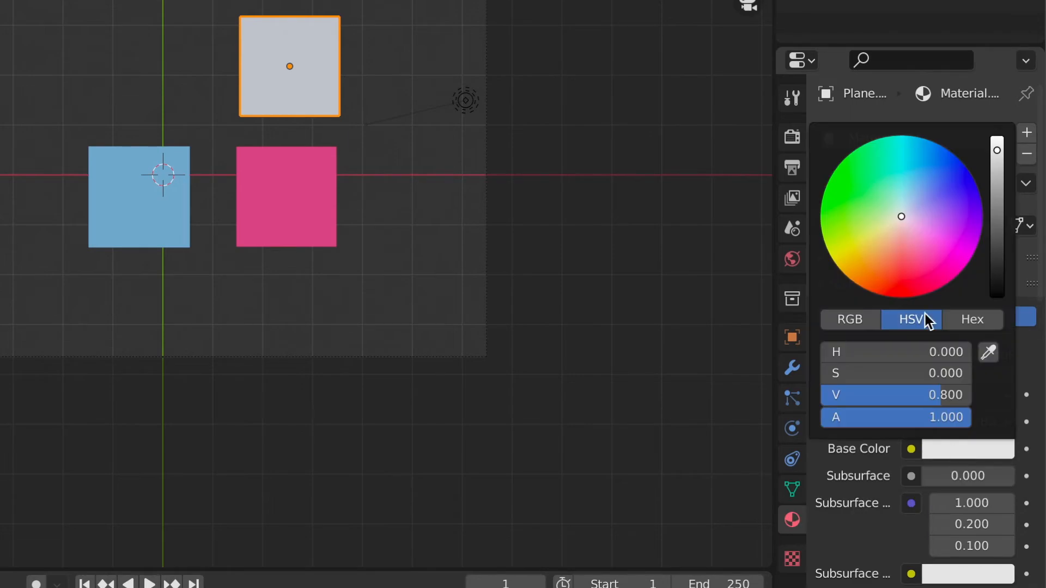
pyautogui.click(924, 273)
pyautogui.click(947, 181)
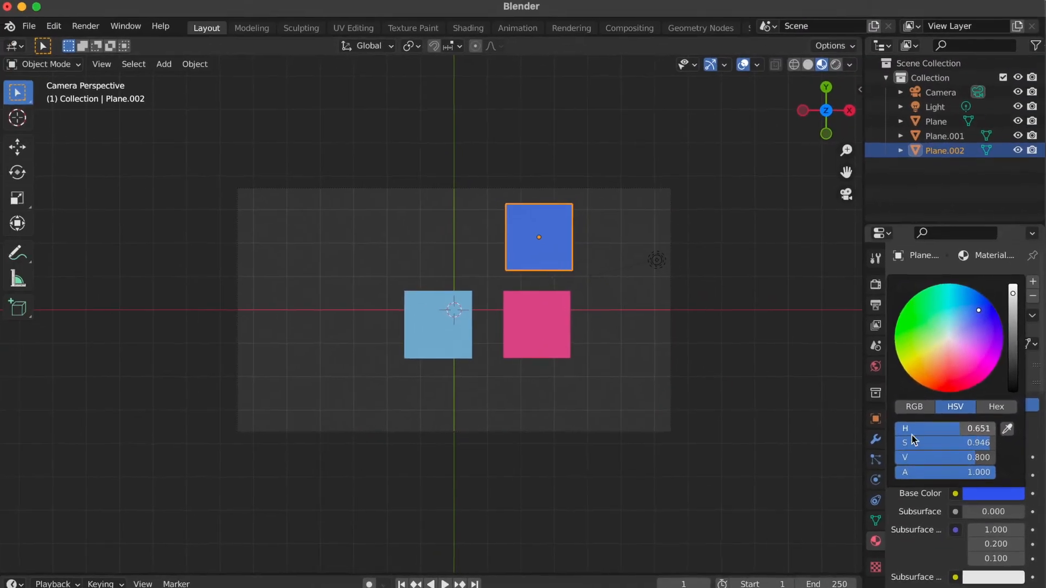
# Set the light-blue plane's emission color to white using the hex value FFFFFF.
pyautogui.click(799, 424)
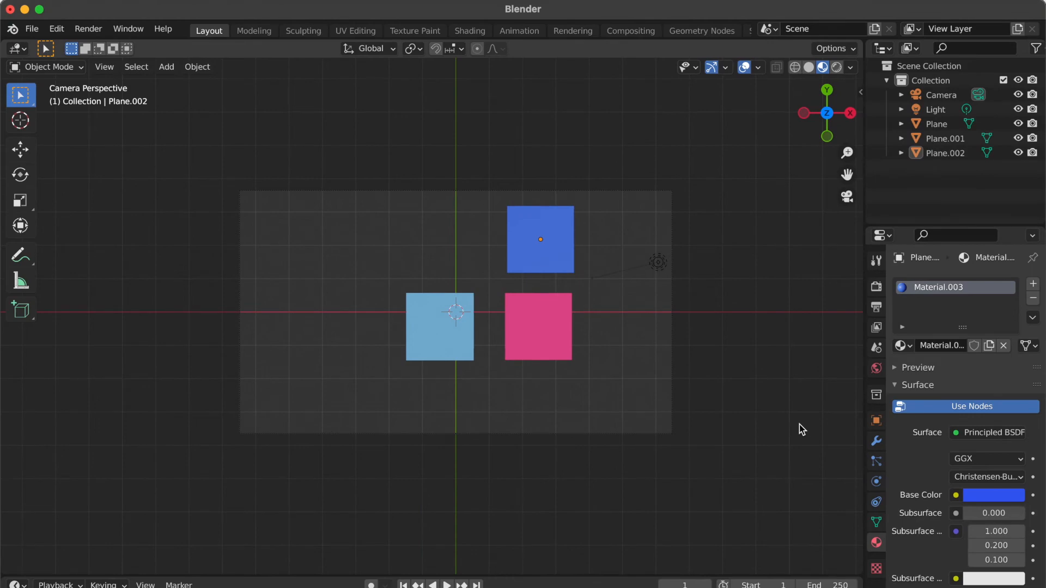
pyautogui.click(558, 264)
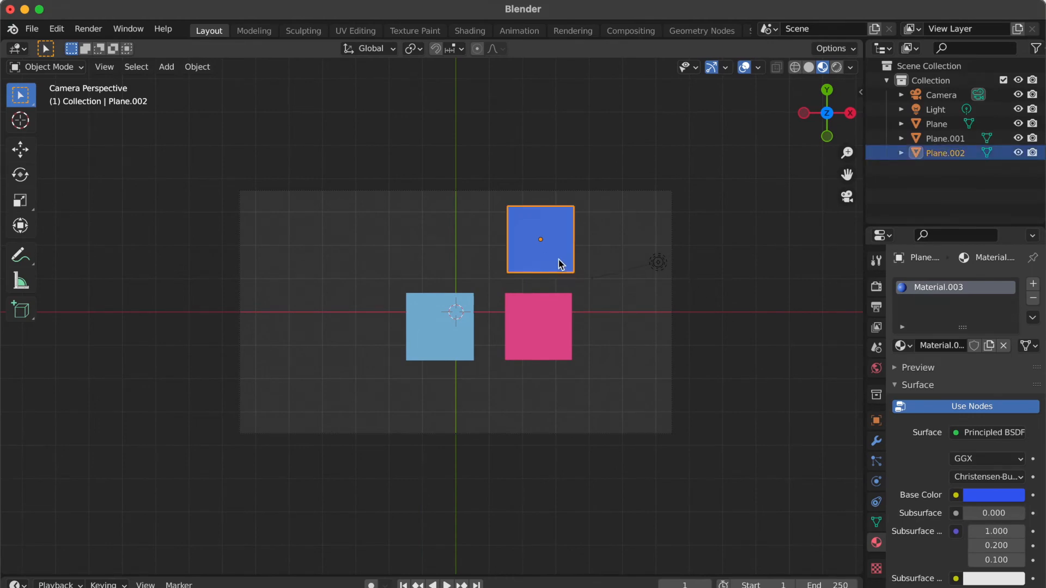
pyautogui.click(427, 338)
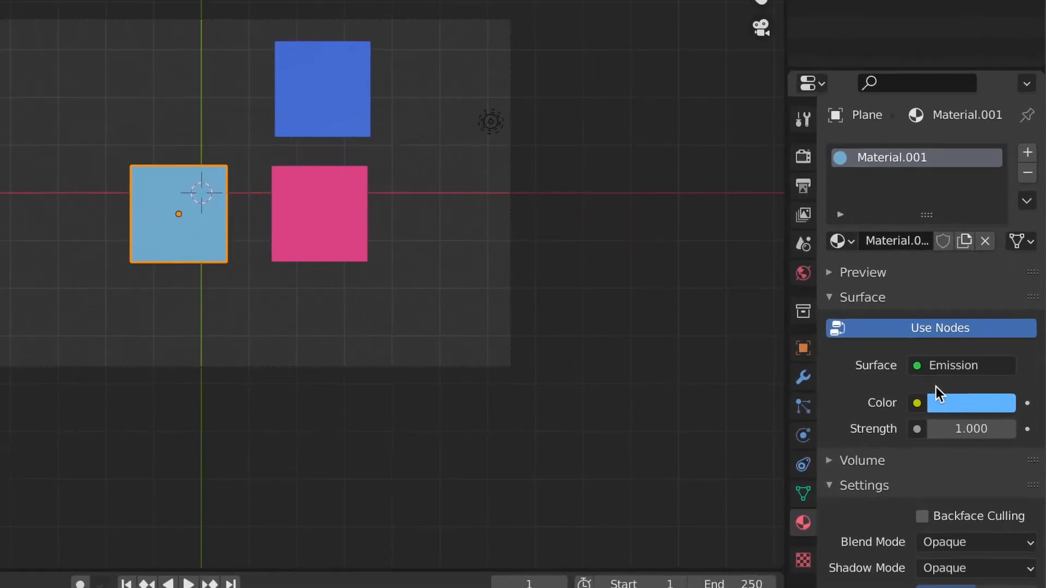
pyautogui.click(981, 406)
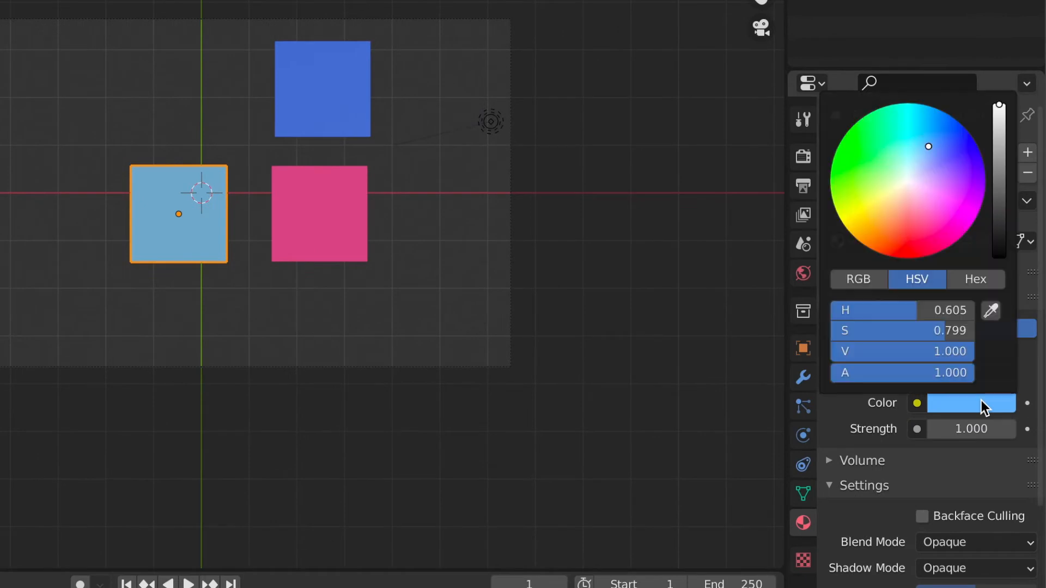
pyautogui.click(976, 280)
pyautogui.click(888, 312)
pyautogui.write('FFFFFF')
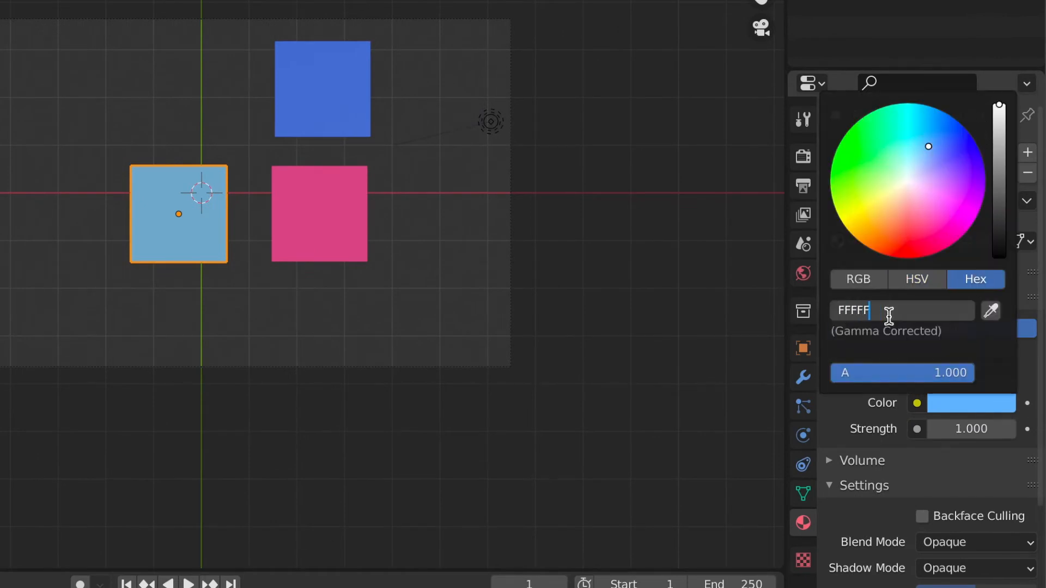
pyautogui.press('Return')
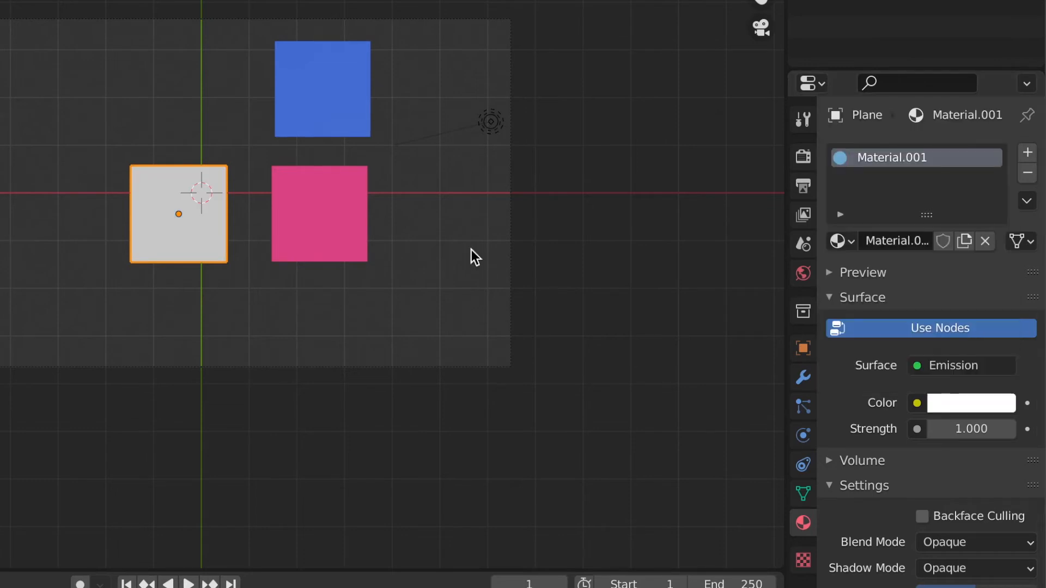
# Set the white plane's emission strength to 38.8 and deselect the plane.
pyautogui.scroll(3, 471, 250)
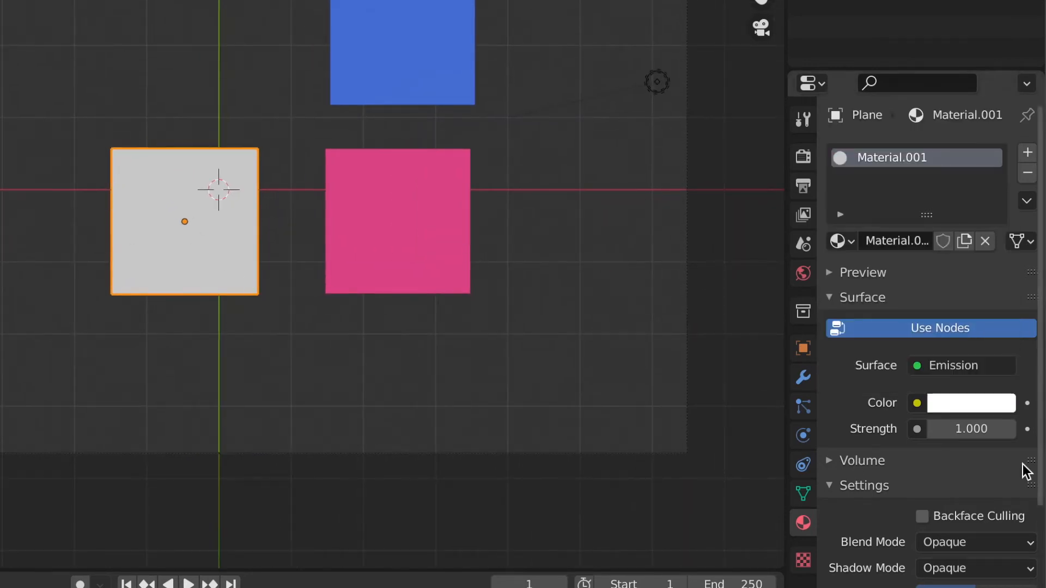
pyautogui.moveTo(959, 432); pyautogui.dragTo(1035, 431)
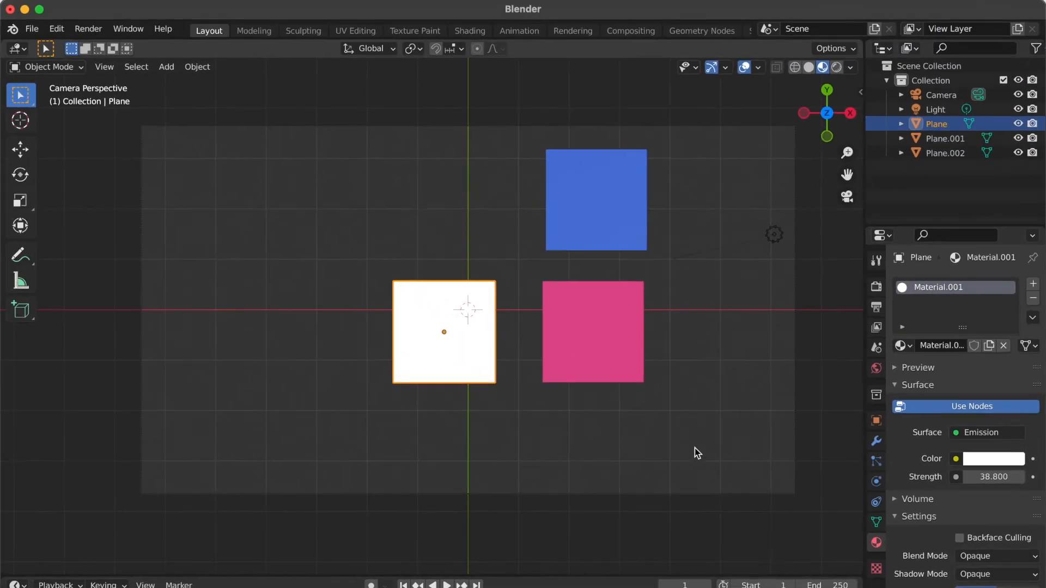
pyautogui.click(690, 456)
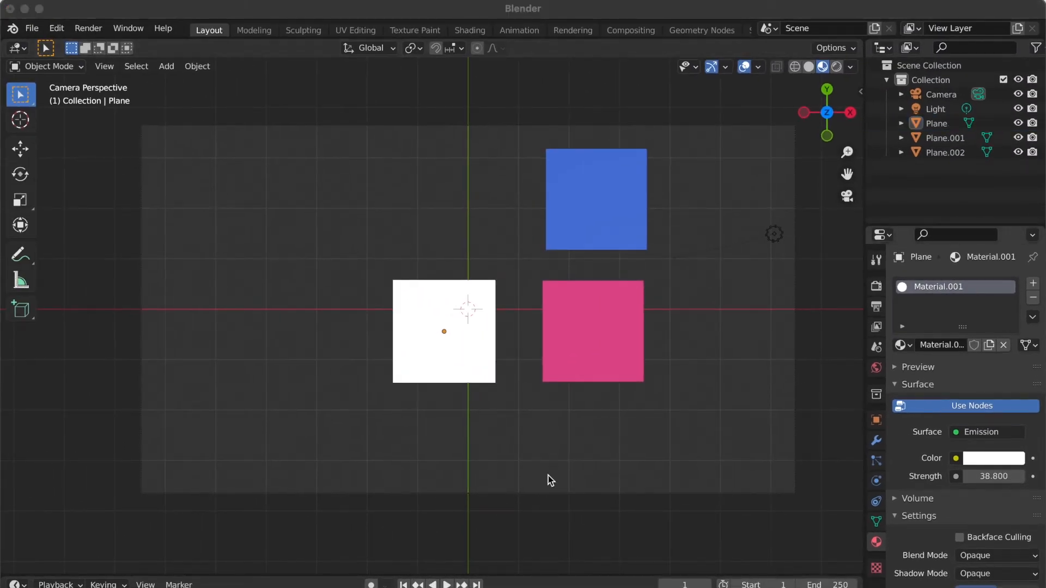
# Move the white plane toward the camera frame's lower-left area and snap it back to the 3D cursor.
pyautogui.click(467, 377)
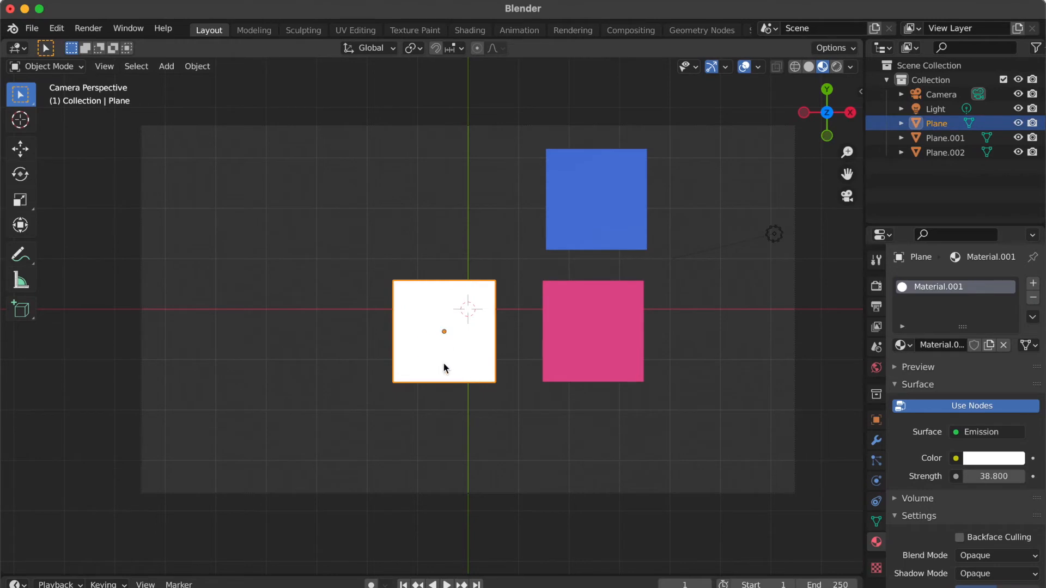
pyautogui.press('g')
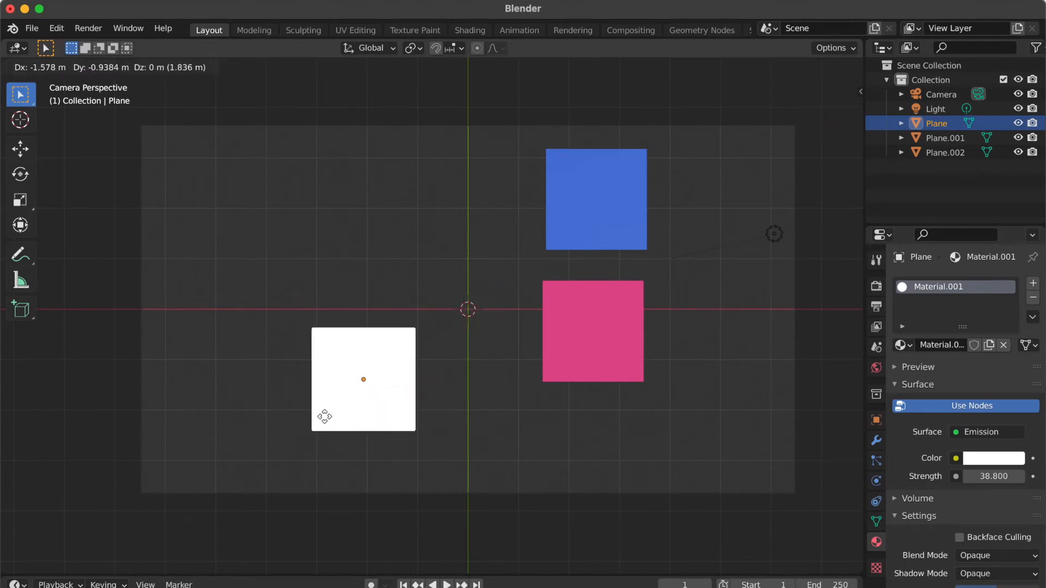
pyautogui.click(313, 415)
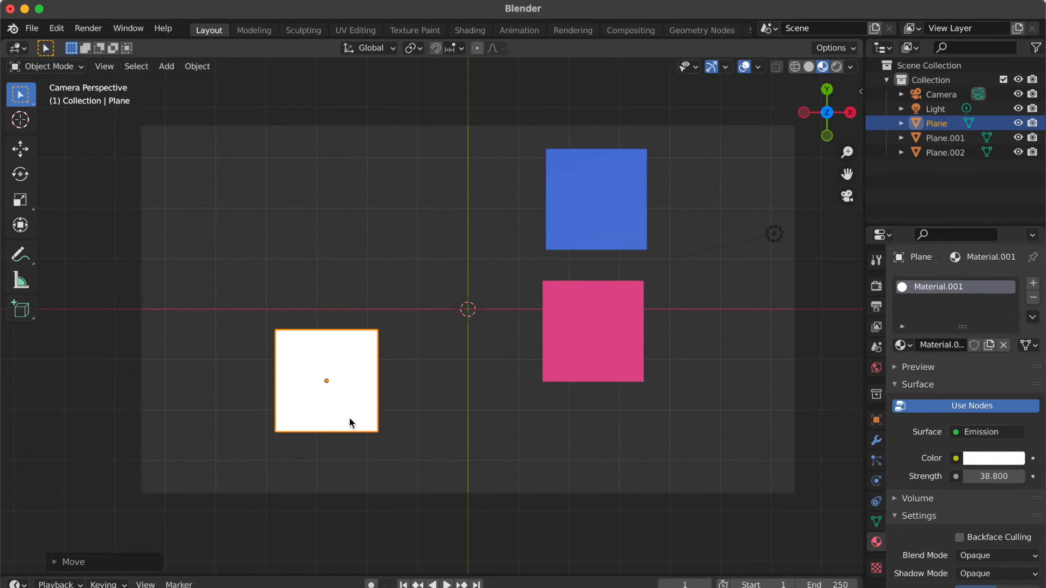
pyautogui.hotkey('shift', 's')
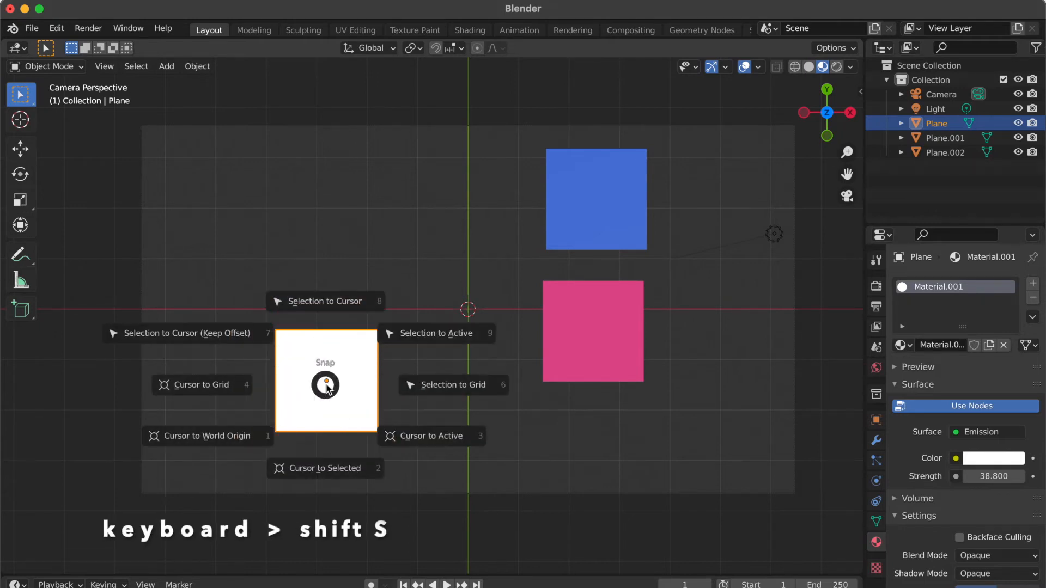
pyautogui.click(343, 307)
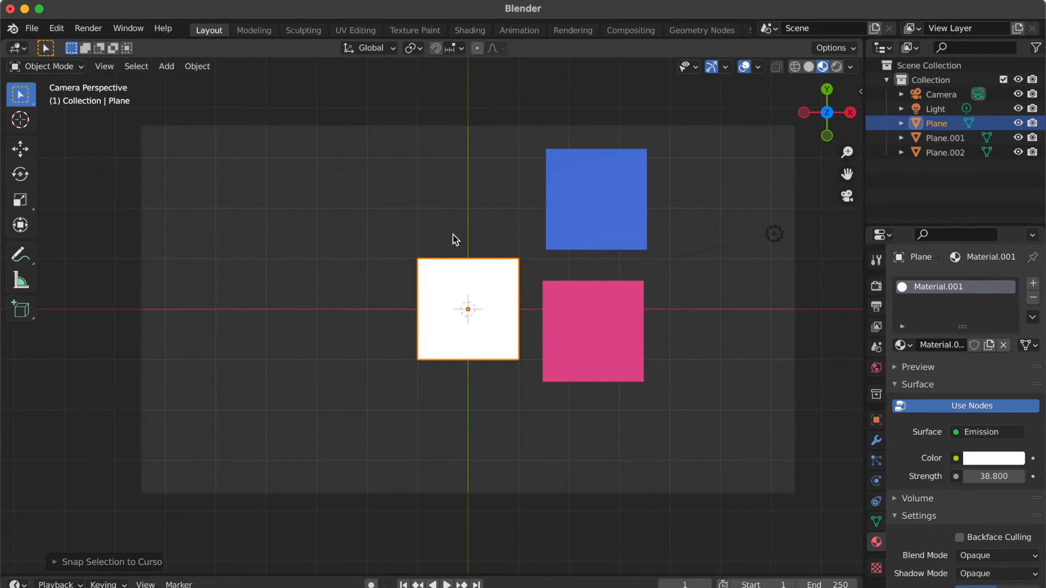
# Snap the pink plane to the 3D cursor and deselect it.
pyautogui.click(587, 325)
pyautogui.hotkey('shift', 's')
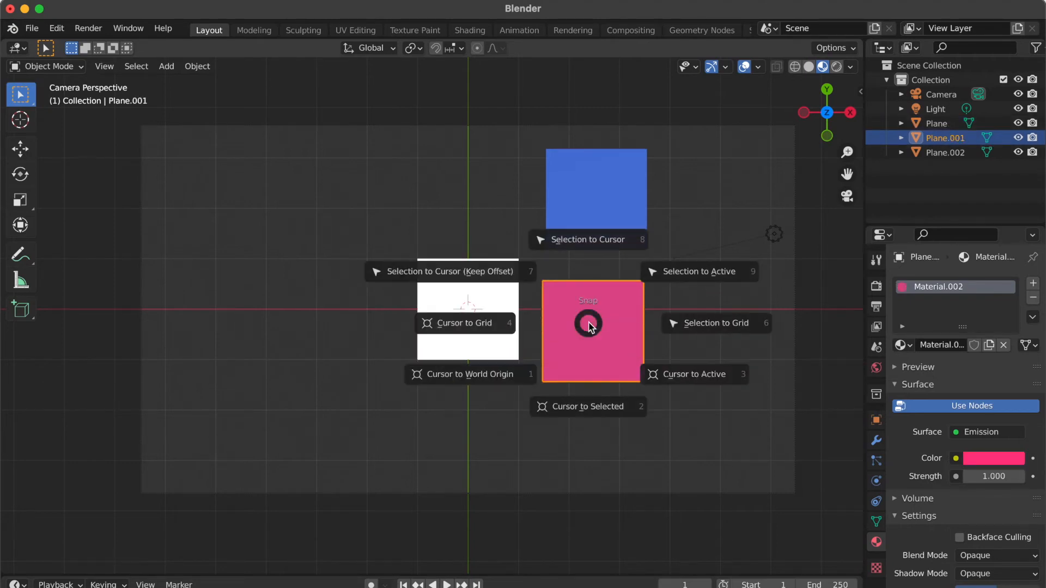
pyautogui.click(601, 236)
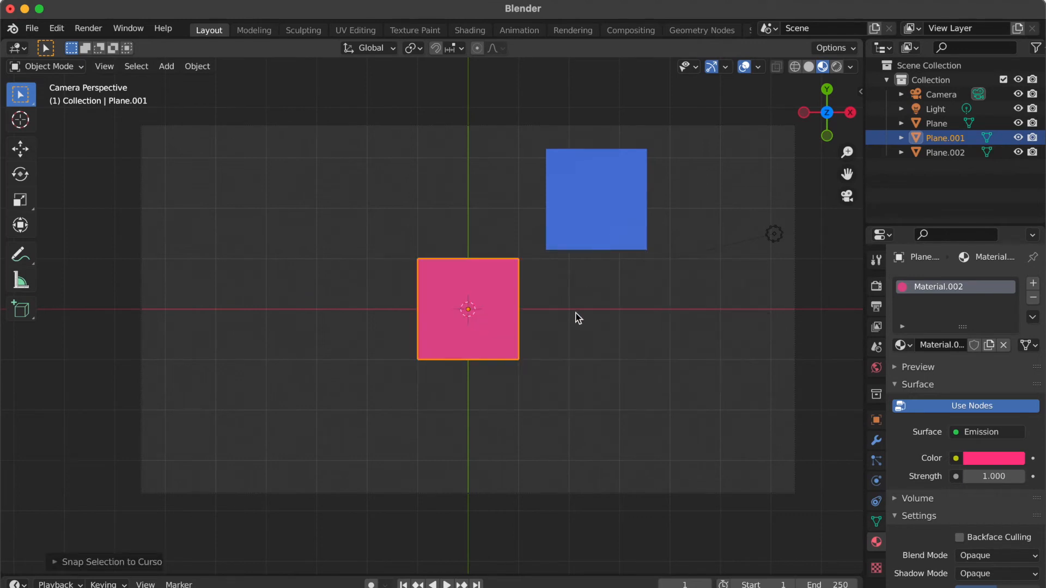
pyautogui.click(591, 322)
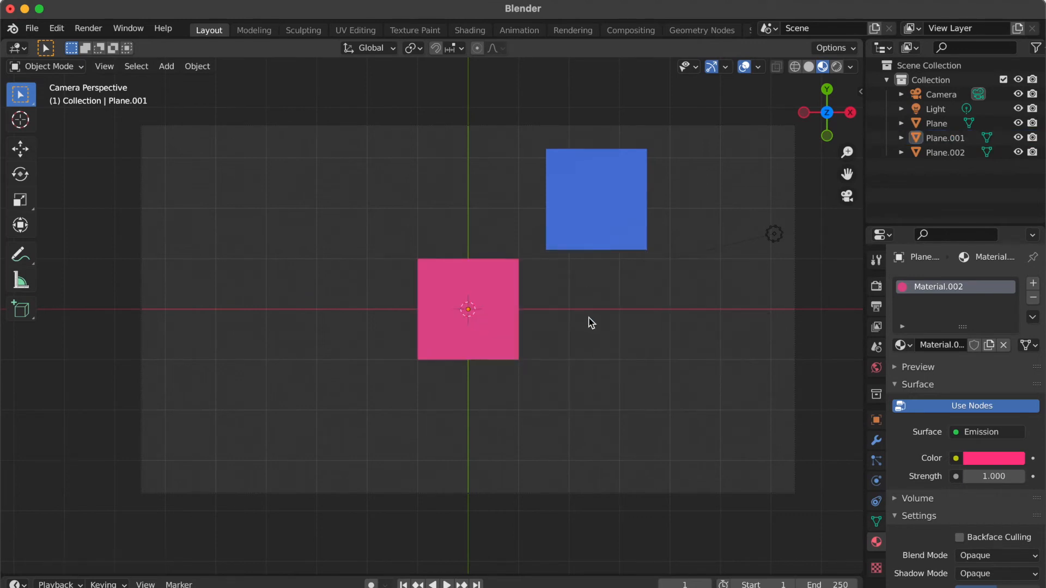
# Move the white plane about 0.49 m along X so it only partly overlaps the pink plane.
pyautogui.click(444, 343)
pyautogui.press('g')
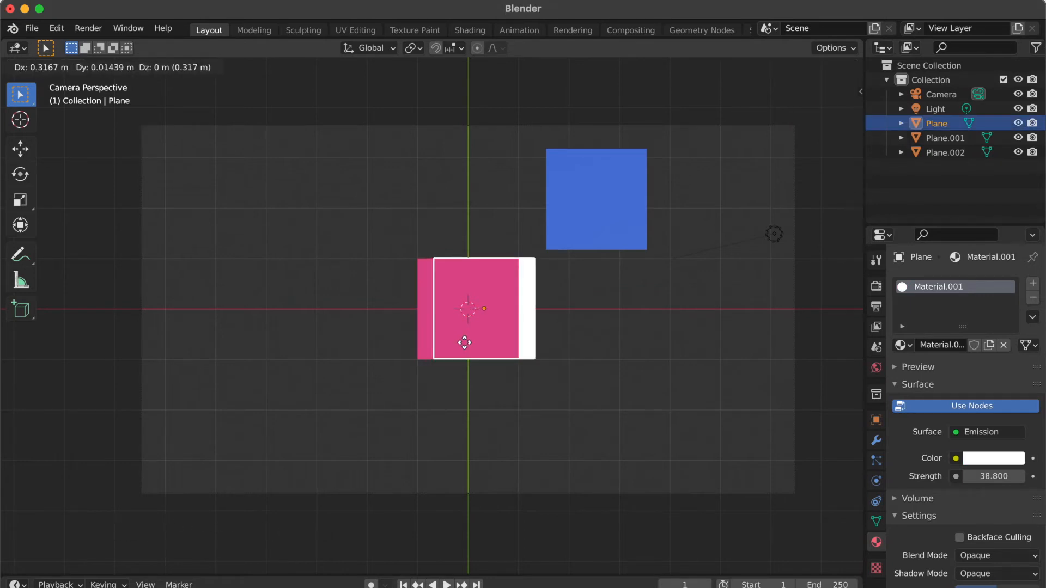
pyautogui.click(469, 343)
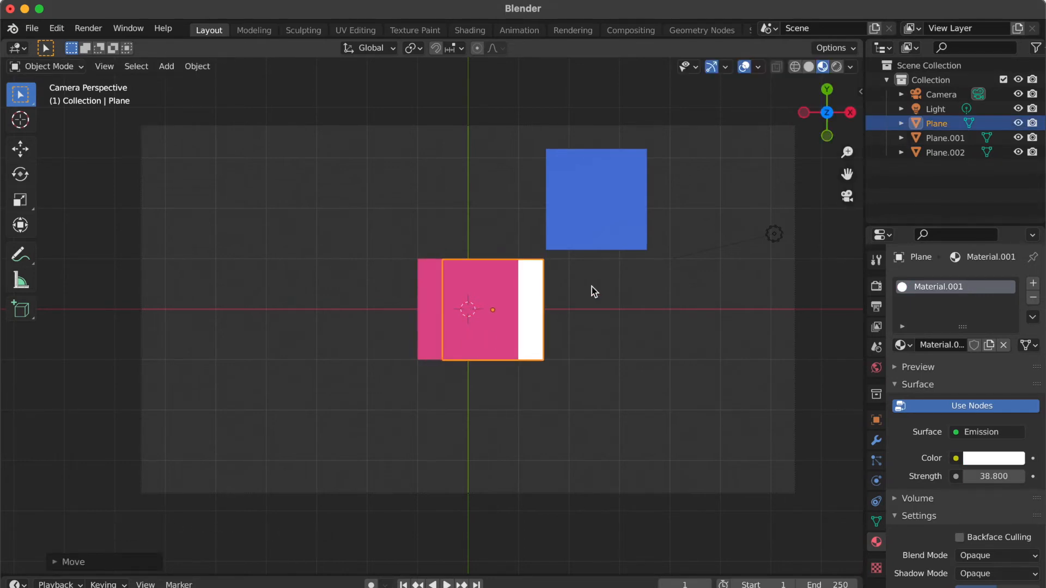
pyautogui.click(547, 303)
# Select the white plane and examine how it overlaps the pink plane from the front and in perspective.
pyautogui.click(531, 294)
pyautogui.press('1')
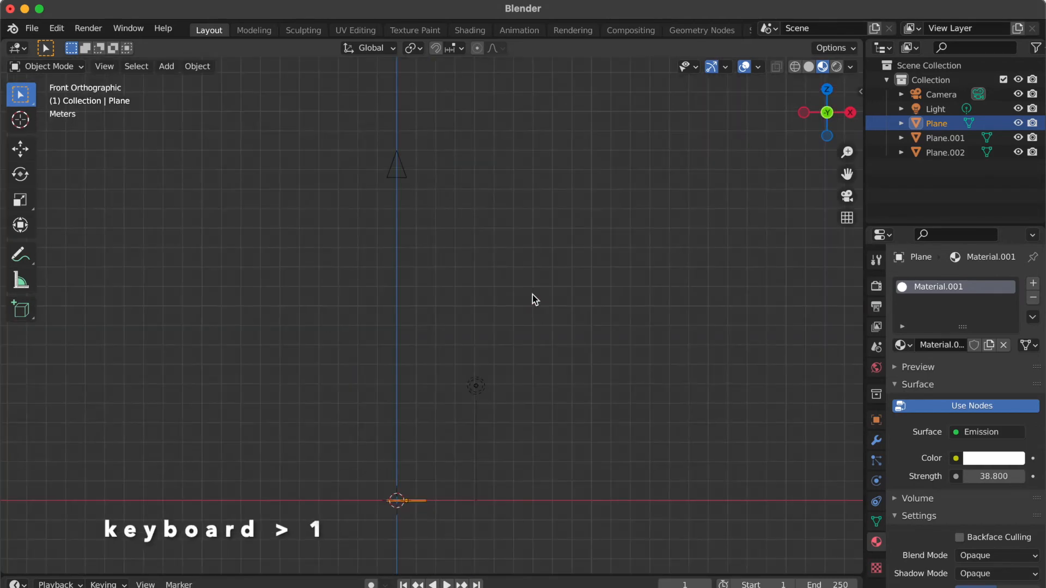
pyautogui.scroll(3, 444, 388)
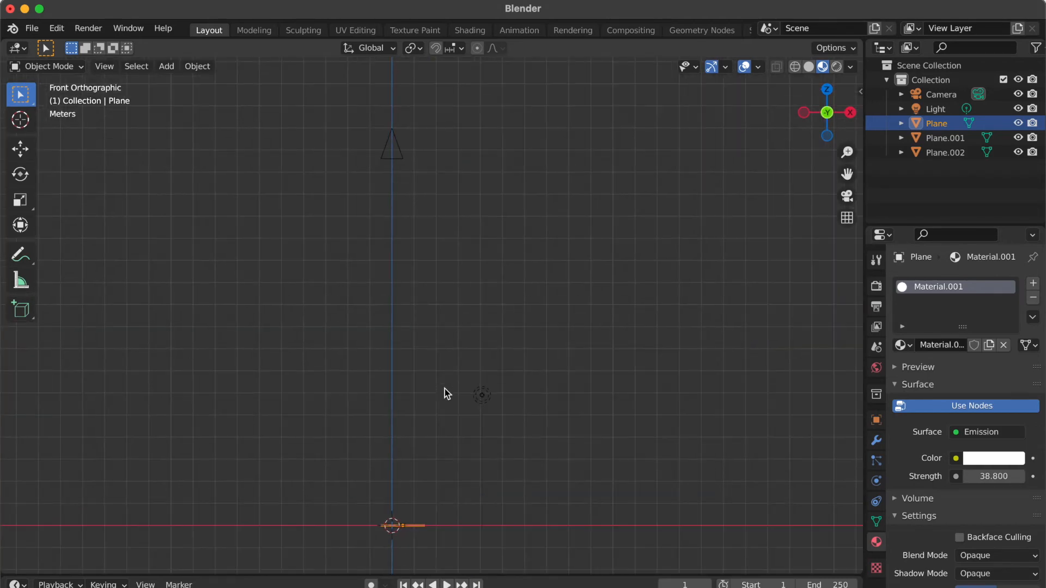
pyautogui.scroll(-5, 444, 388)
pyautogui.scroll(4, 475, 270)
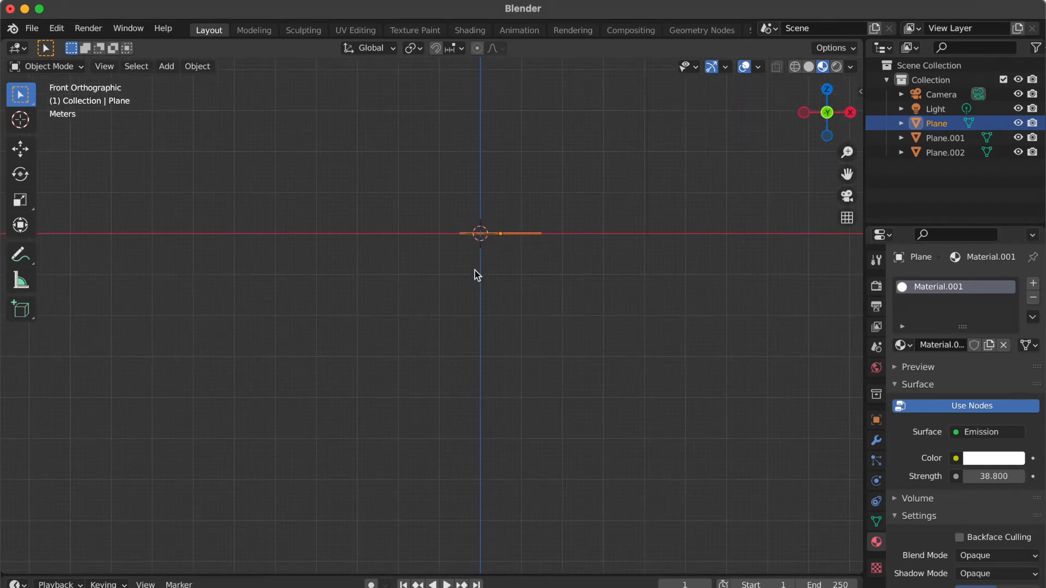
pyautogui.scroll(3, 474, 270)
pyautogui.hscroll(5, 475, 270)
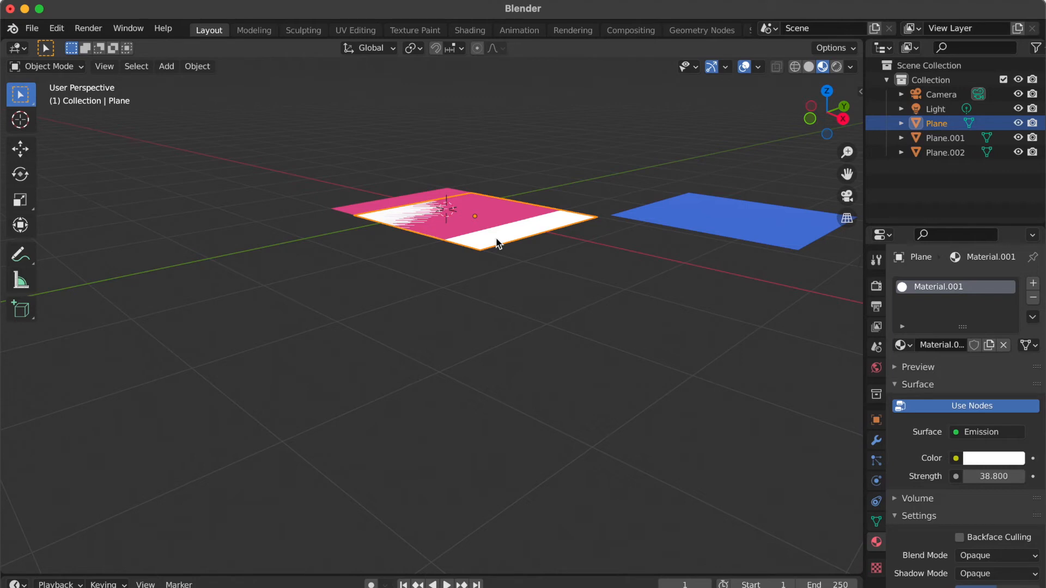
# Try lifting the white plane freely above the pink one, and undo the move.
pyautogui.press('g')
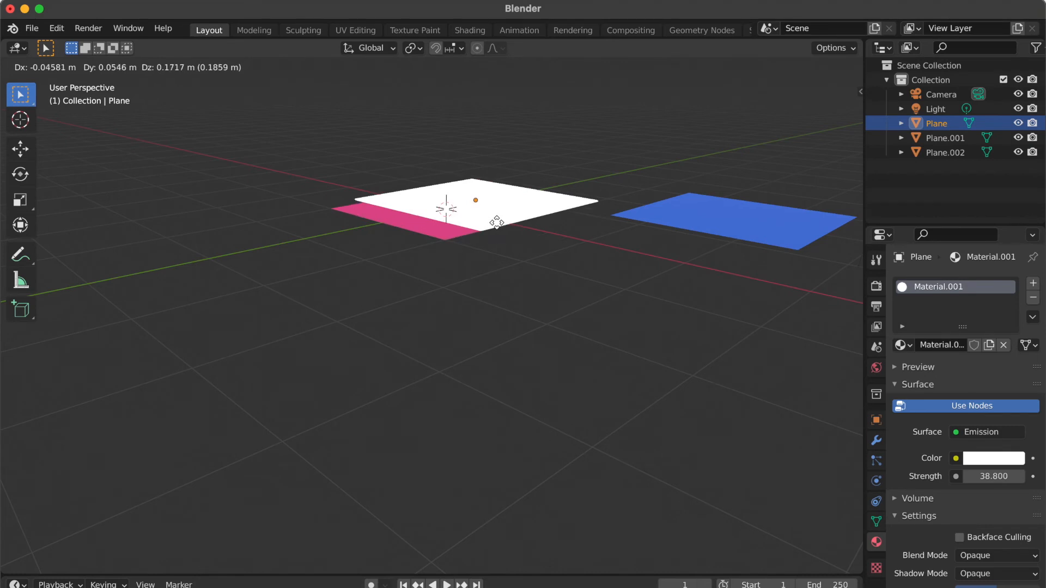
pyautogui.click(497, 223)
pyautogui.press('super+z')
pyautogui.press('super+z')
# Raise the white plane about 0.11 m along Z above the pink plane and return to the camera view.
pyautogui.click(500, 242)
pyautogui.press('g')
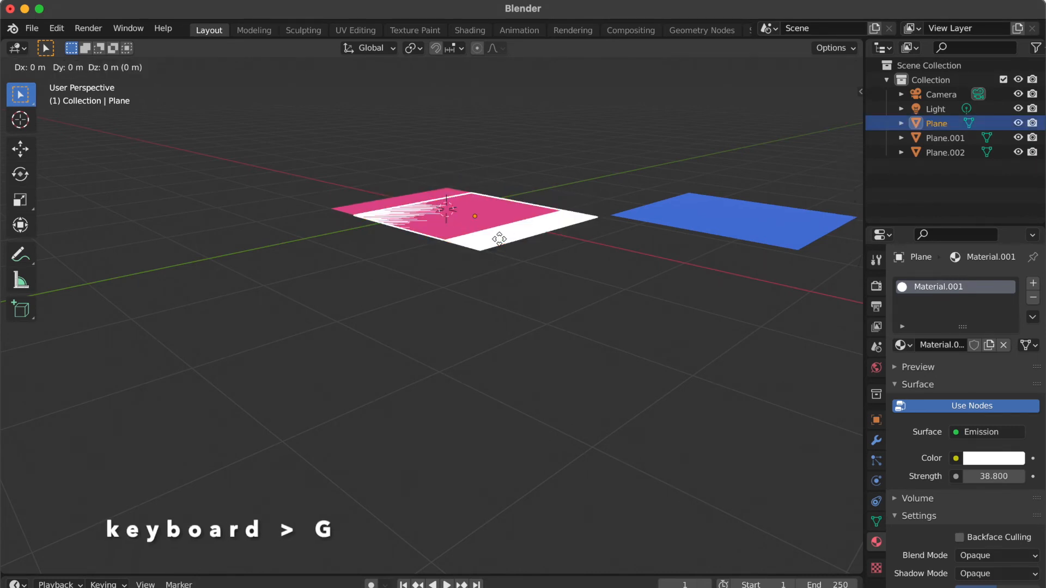
pyautogui.press('z')
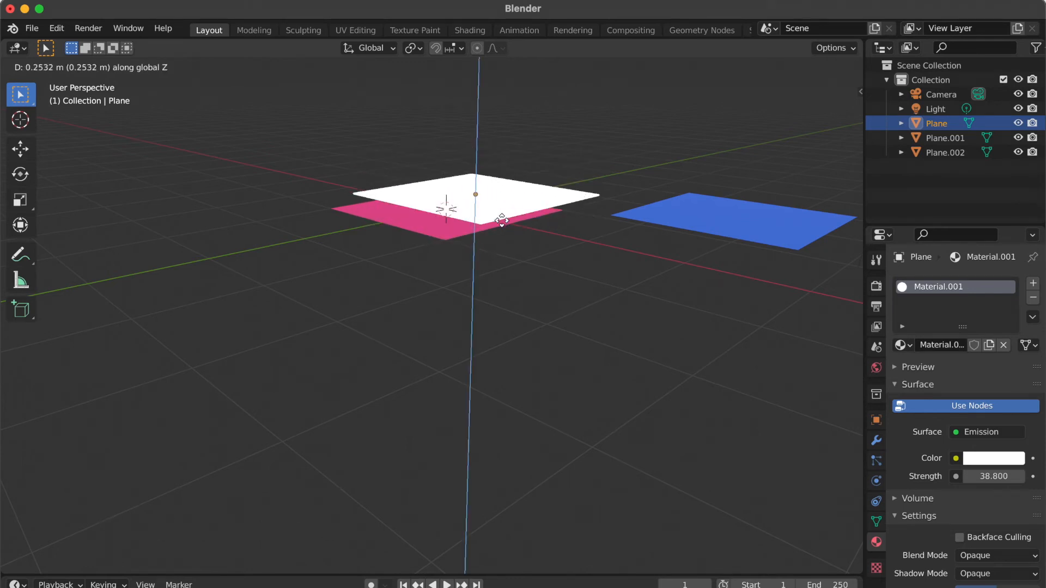
pyautogui.click(502, 229)
pyautogui.press('KP_7')
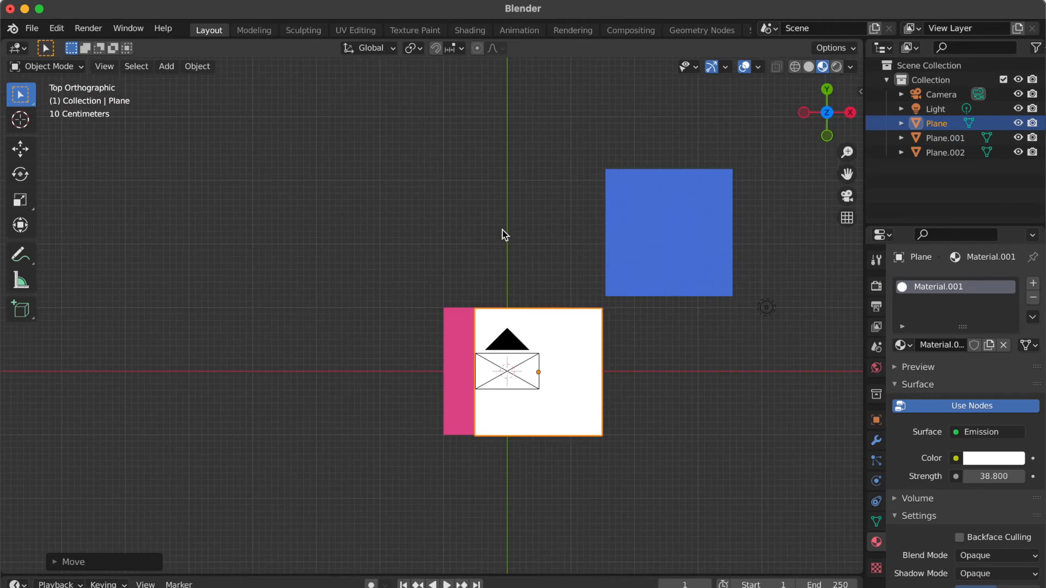
pyautogui.press('KP_0')
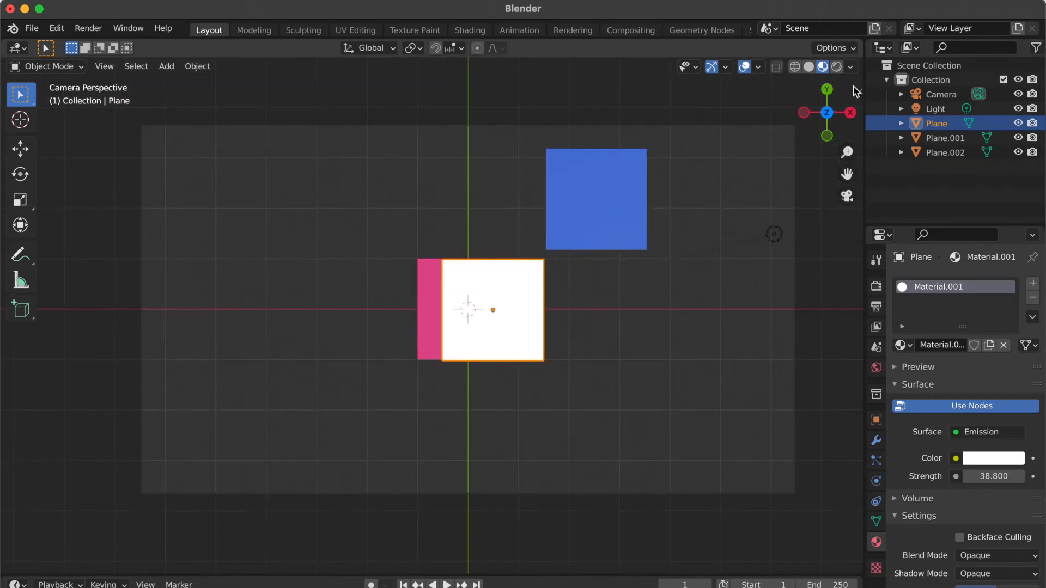
# Show the transform values and compare the Z locations of the white and pink planes.
pyautogui.press('n')
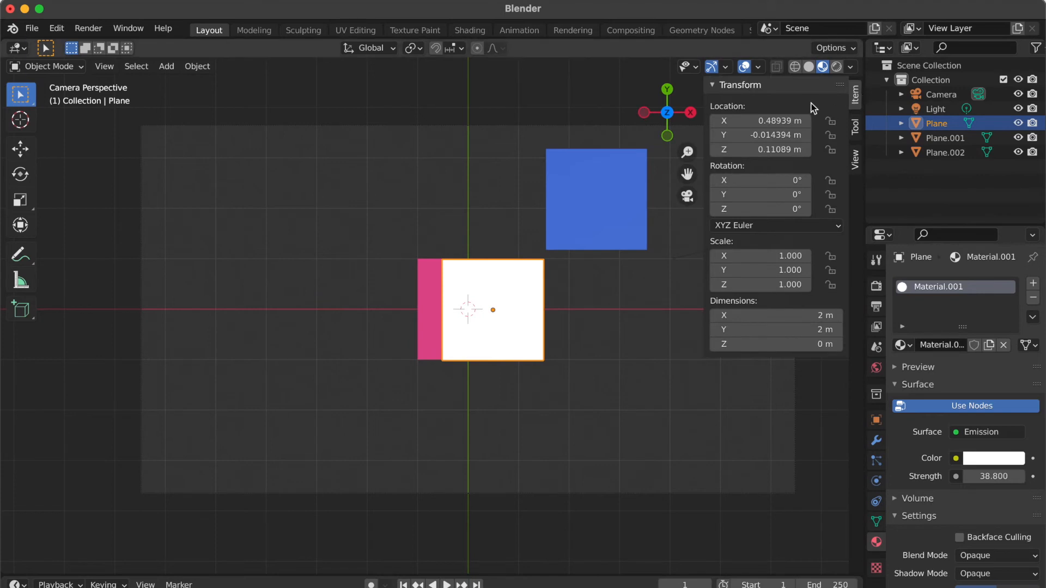
pyautogui.click(592, 279)
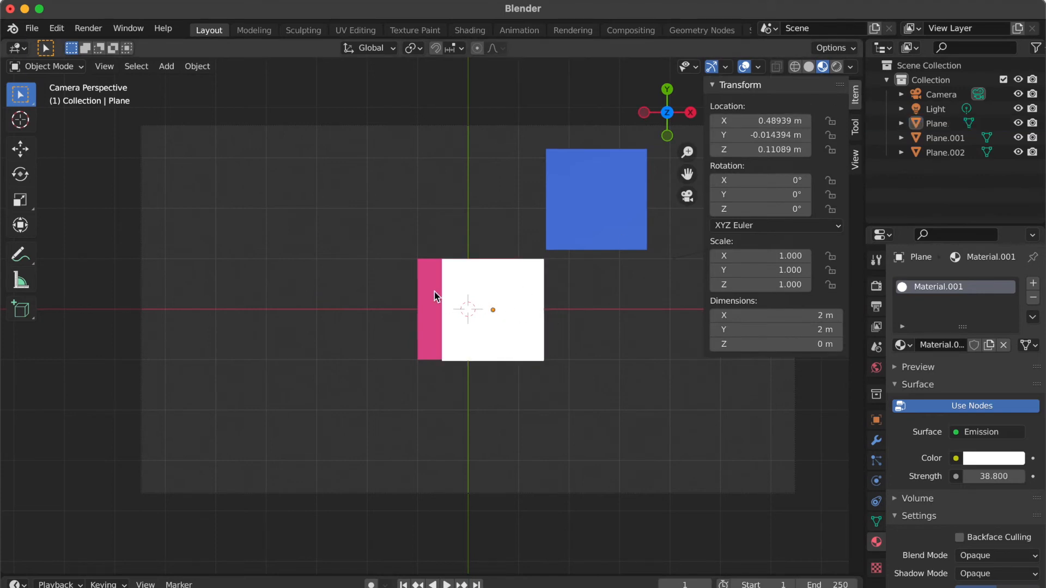
pyautogui.click(436, 289)
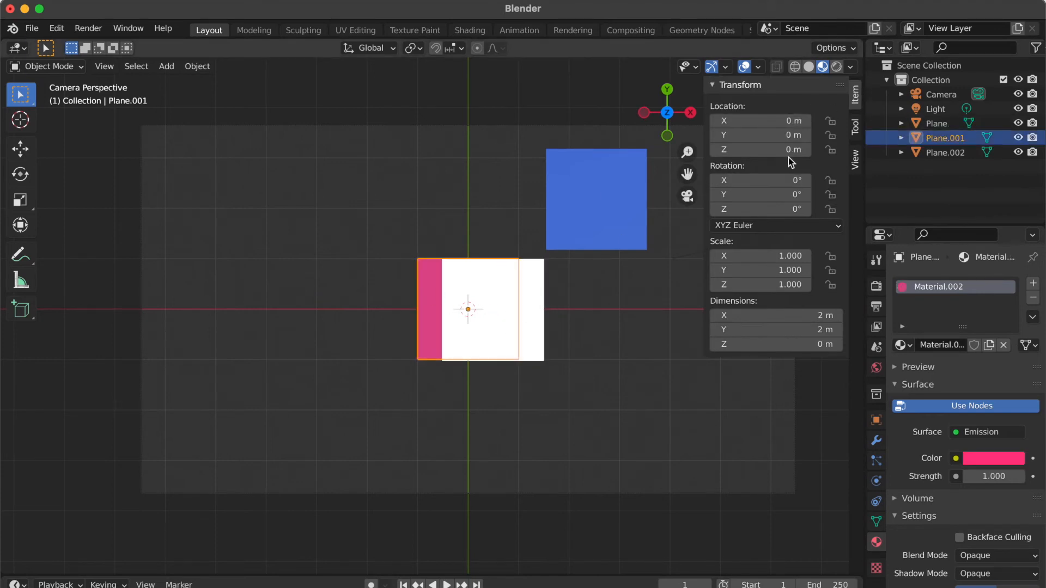
pyautogui.moveTo(784, 150)
pyautogui.mouseDown()
pyautogui.moveTo(804, 150)
pyautogui.moveTo(778, 151)
pyautogui.mouseUp()
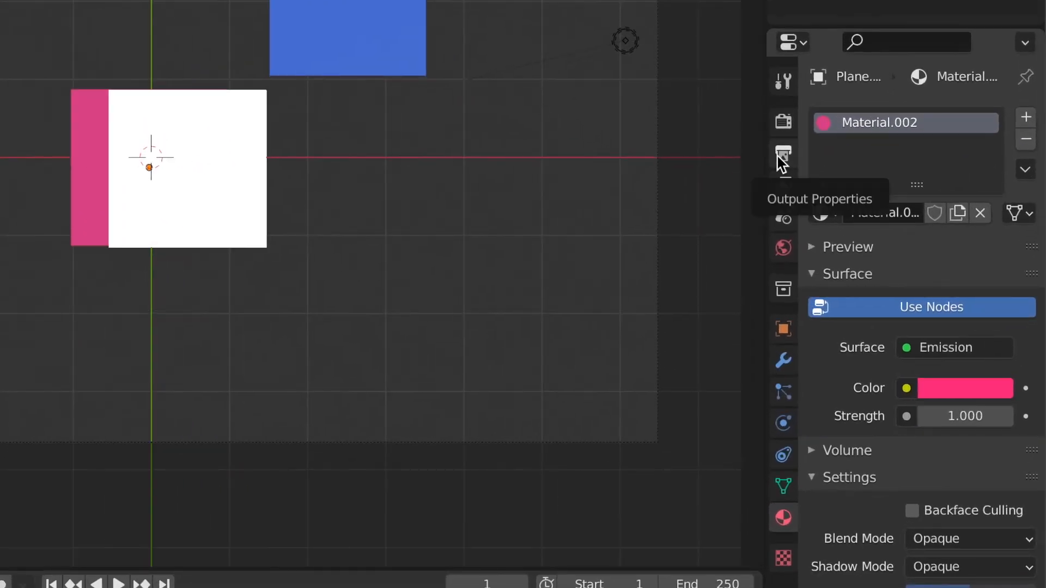
# Set the scene's render output location to the Desktop folder.
pyautogui.click(778, 155)
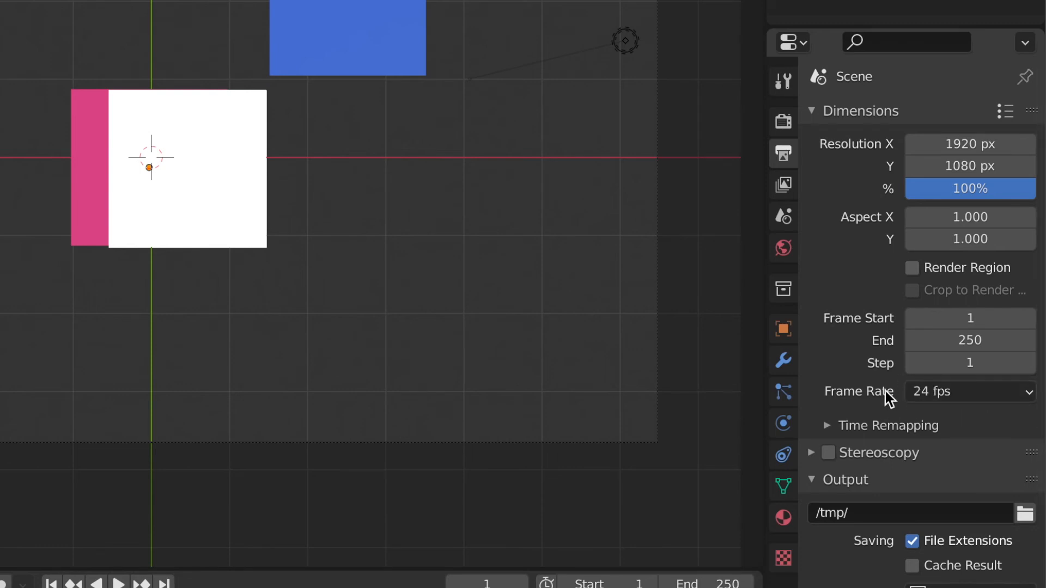
pyautogui.scroll(-6, 964, 408)
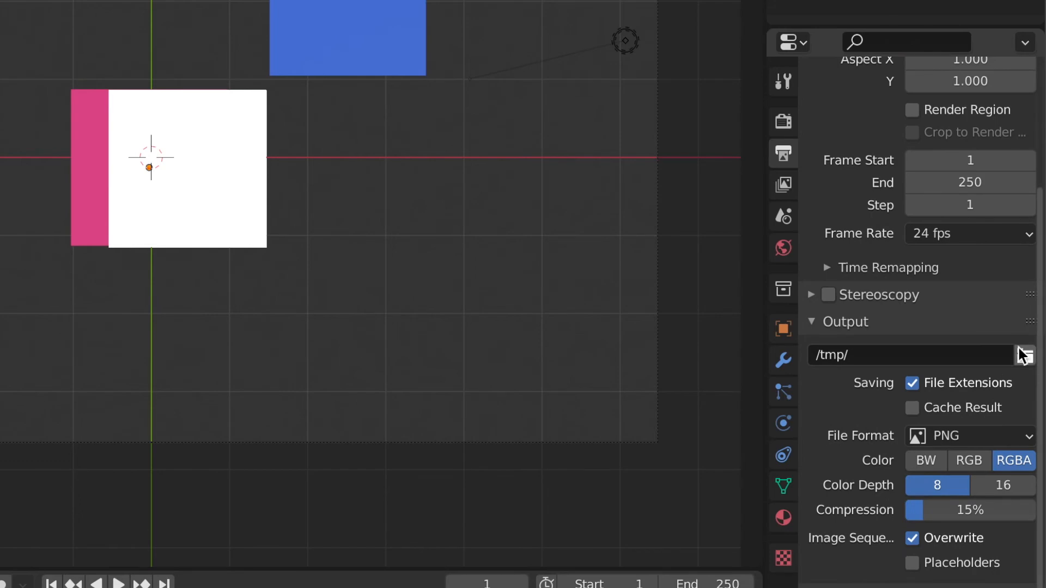
pyautogui.click(1018, 349)
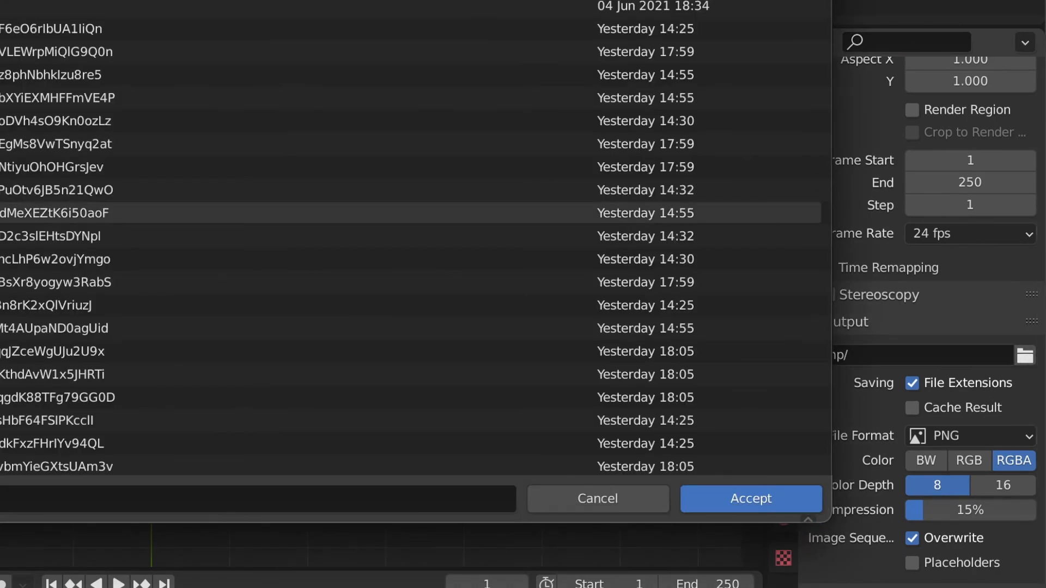
pyautogui.click(774, 497)
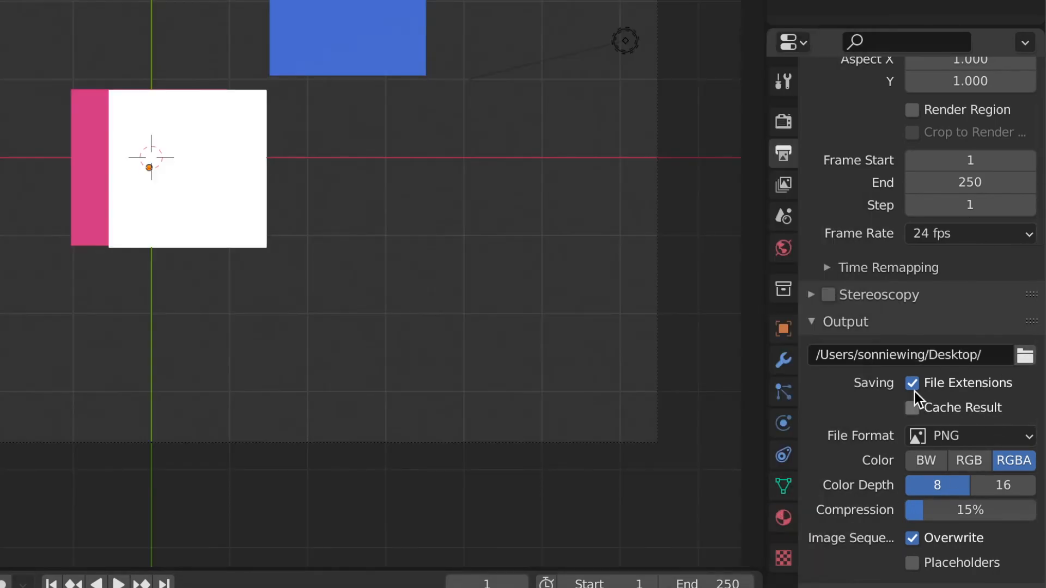
# Set the output file format to FFmpeg Video and the encoding container to MPEG-4.
pyautogui.click(1004, 438)
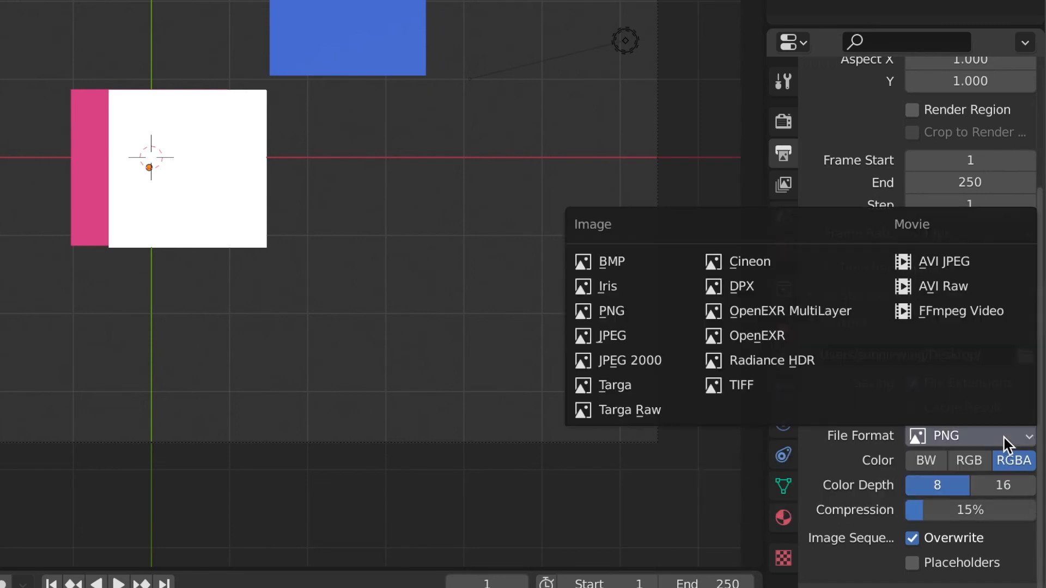
pyautogui.click(989, 313)
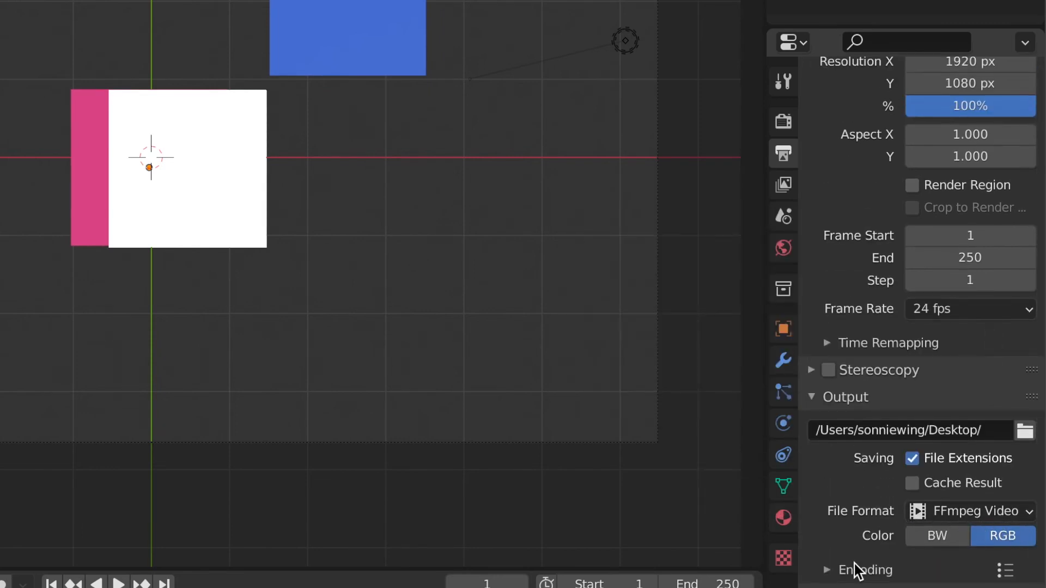
pyautogui.click(842, 578)
pyautogui.scroll(-10, 842, 579)
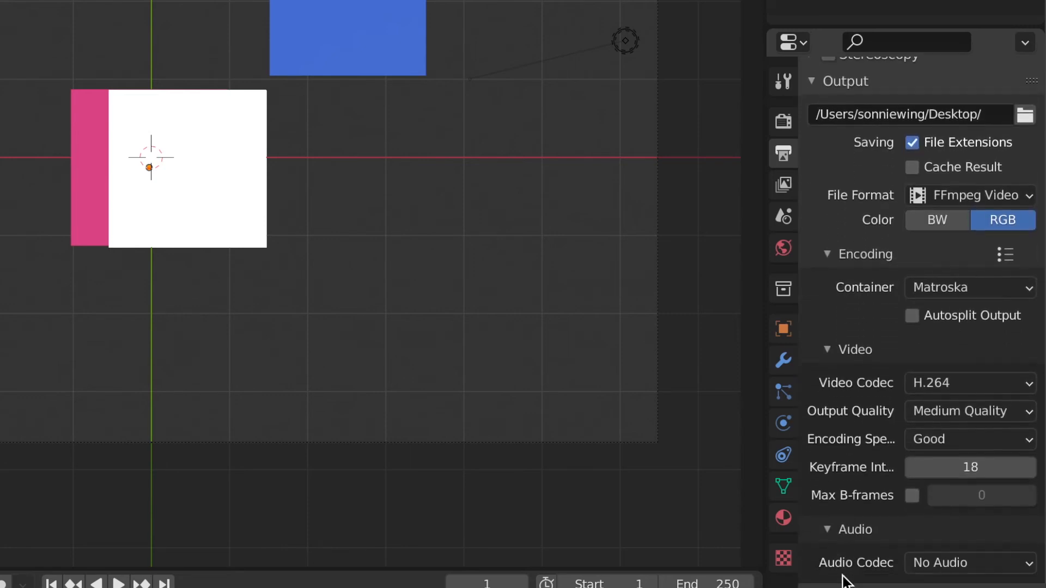
pyautogui.click(966, 294)
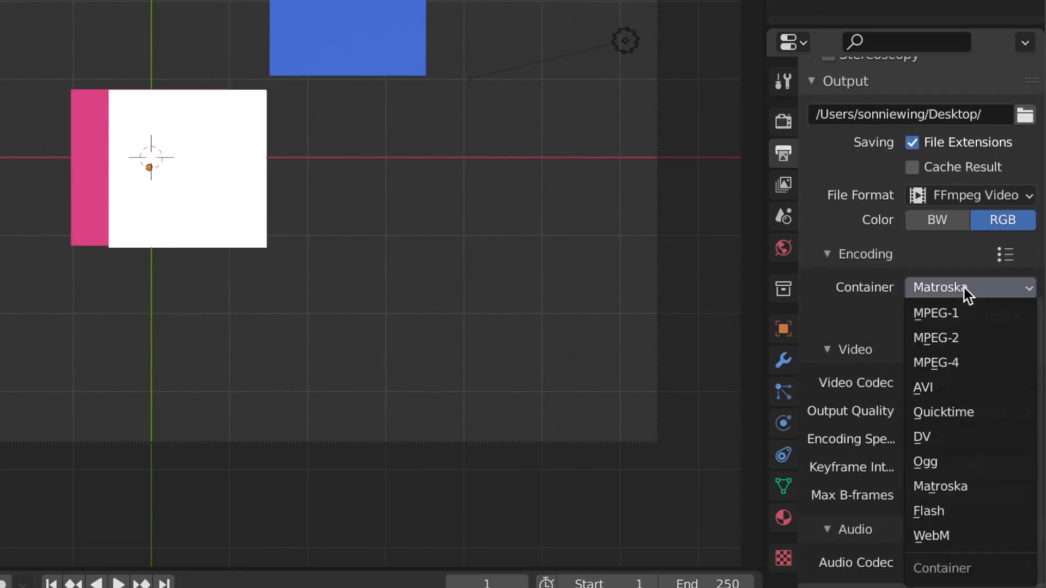
pyautogui.click(962, 364)
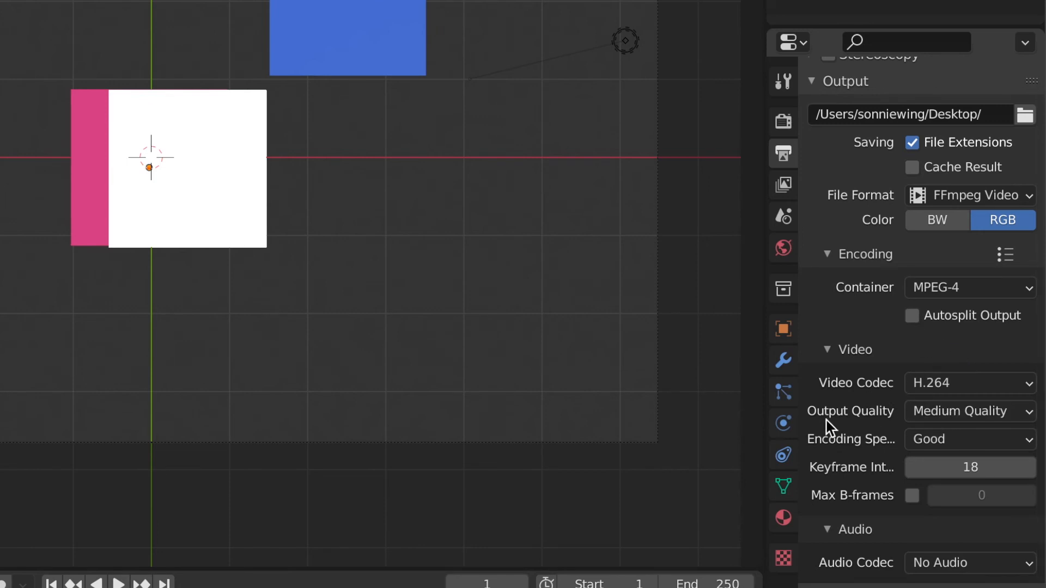
# Set the video output quality to High Quality and check the audio codec options, keeping No Audio.
pyautogui.click(959, 412)
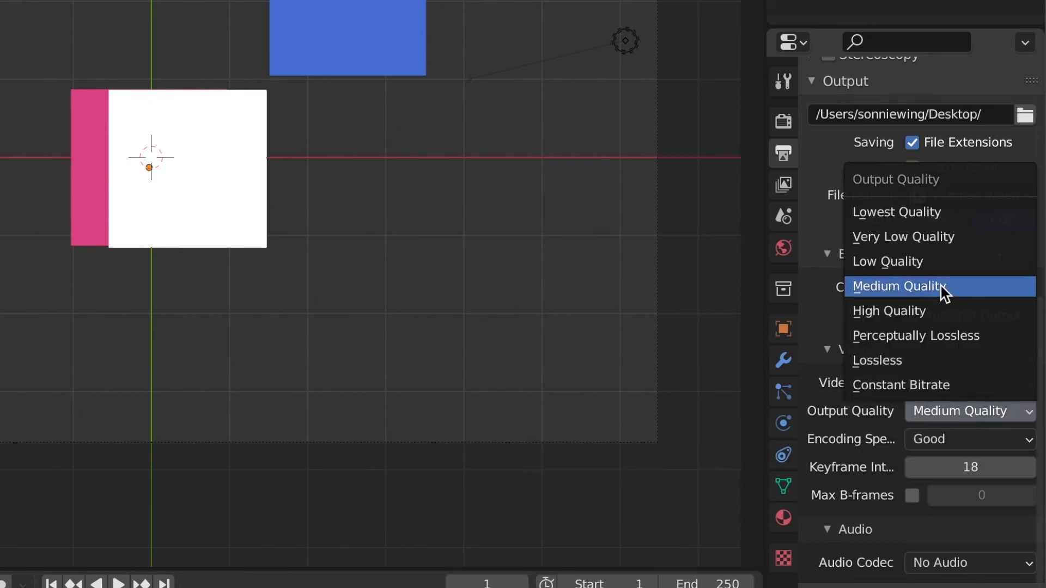
pyautogui.click(933, 312)
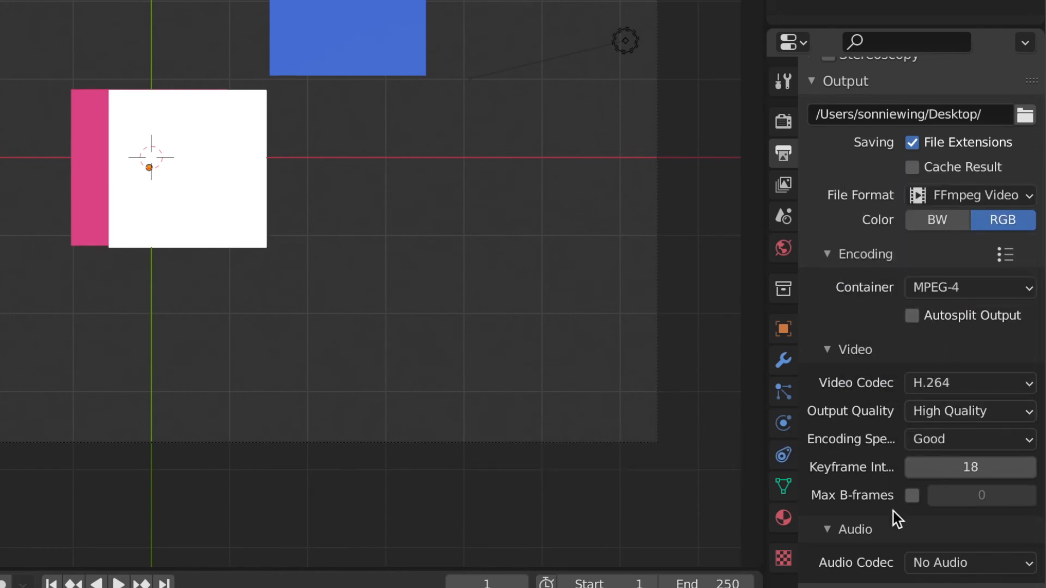
pyautogui.click(958, 567)
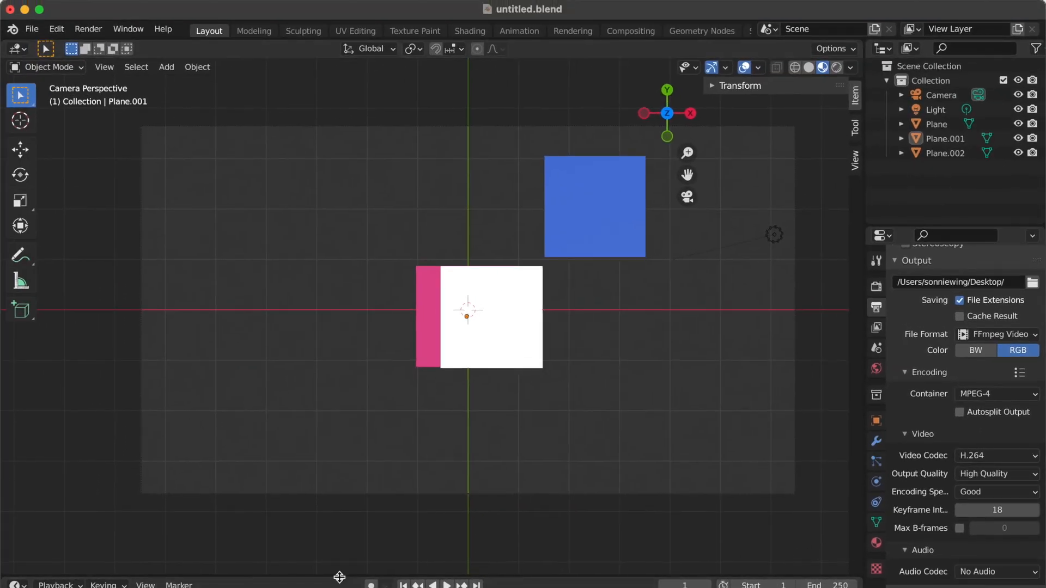
# Enlarge the timeline area and delete the white and blue planes, keeping only the pink plane.
pyautogui.moveTo(337, 495); pyautogui.dragTo(355, 455)
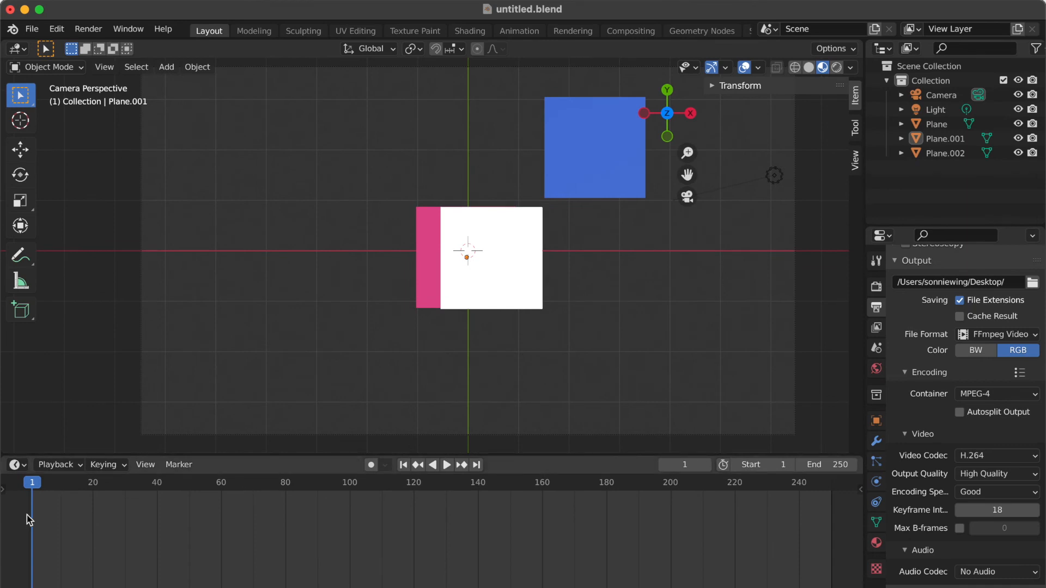
pyautogui.scroll(-4, 383, 259)
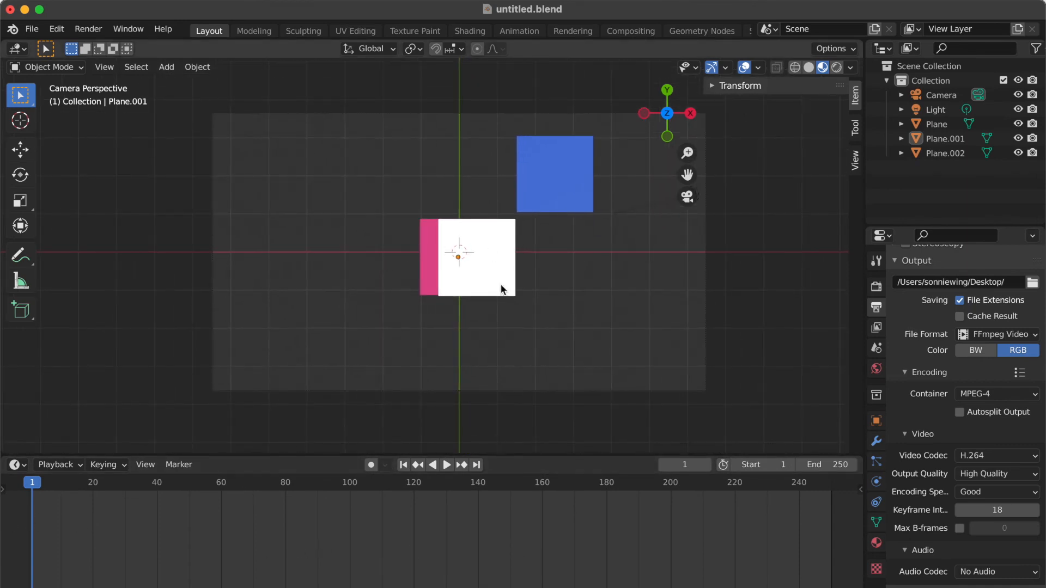
pyautogui.click(480, 268)
pyautogui.press('x')
pyautogui.click(502, 286)
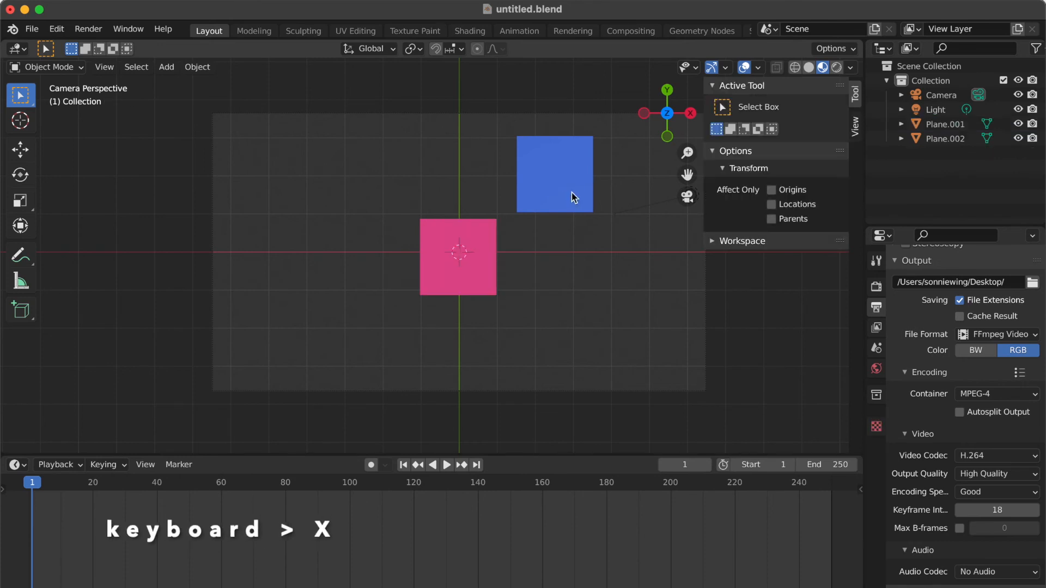
pyautogui.click(564, 198)
pyautogui.press('x')
pyautogui.click(565, 194)
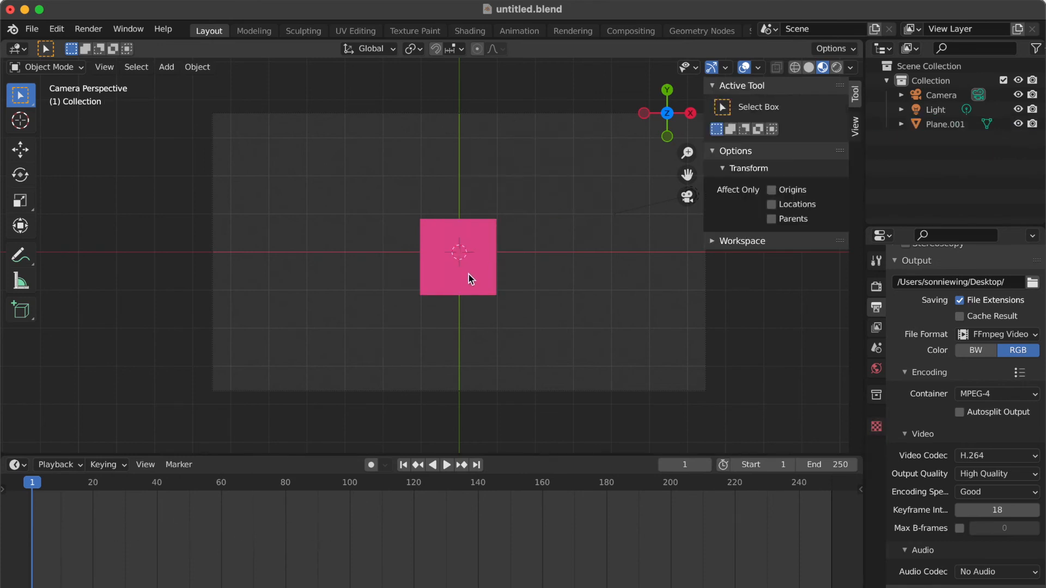
# Snap the pink plane to the 3D cursor and keyframe its emission color at frame 1.
pyautogui.click(463, 280)
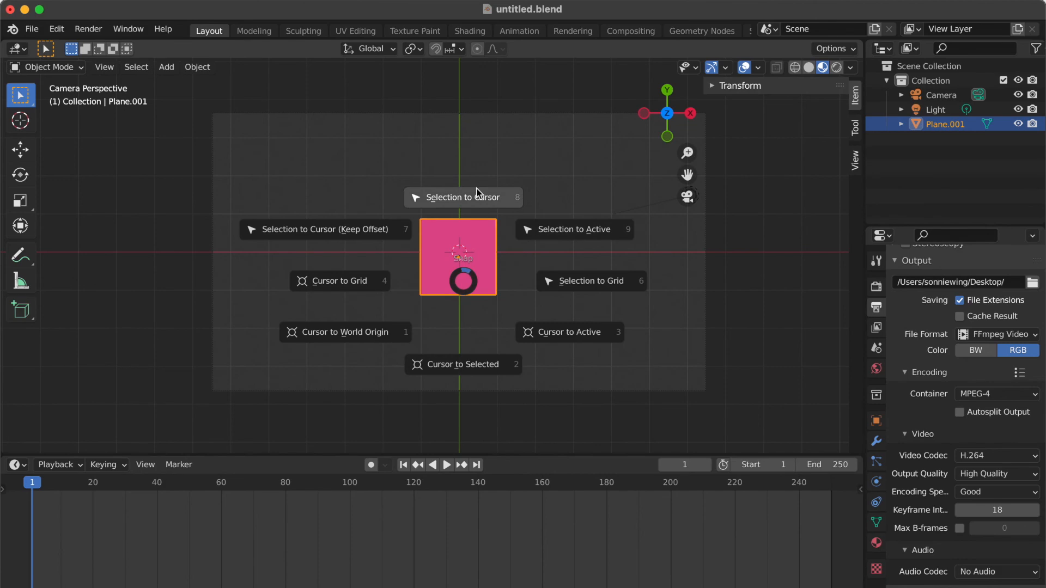
pyautogui.click(472, 200)
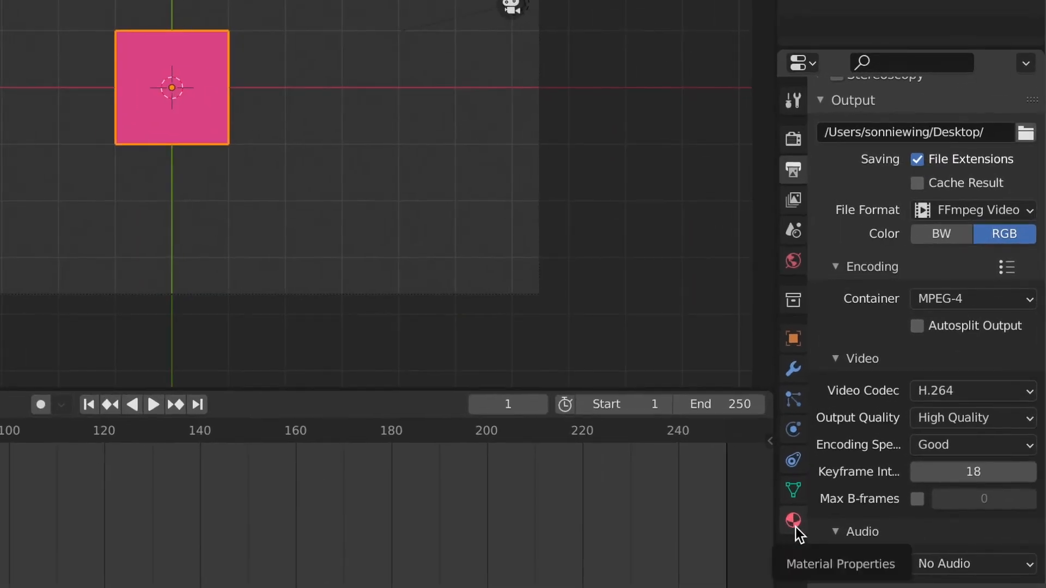
pyautogui.click(795, 527)
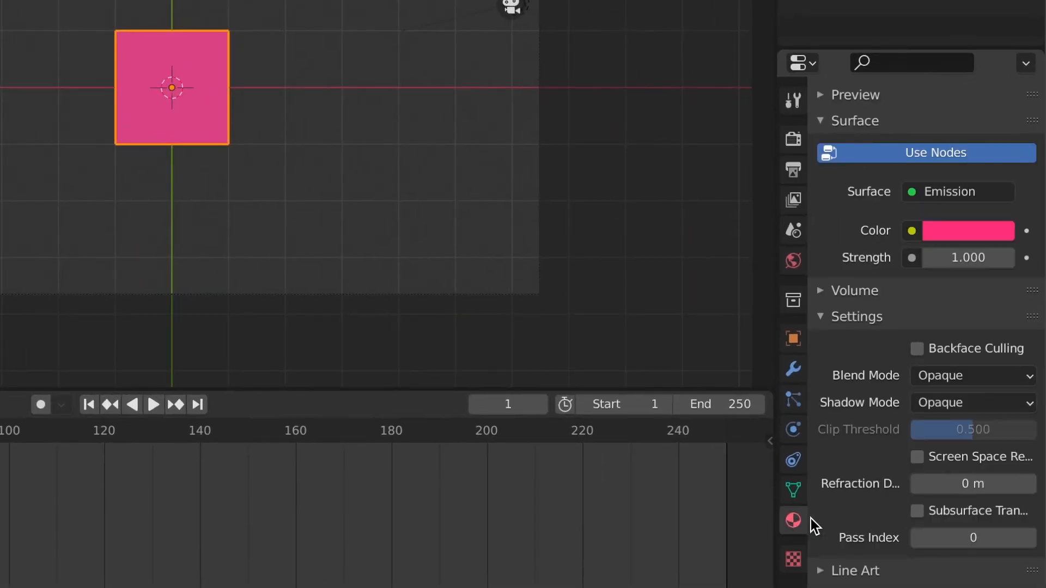
pyautogui.click(1026, 231)
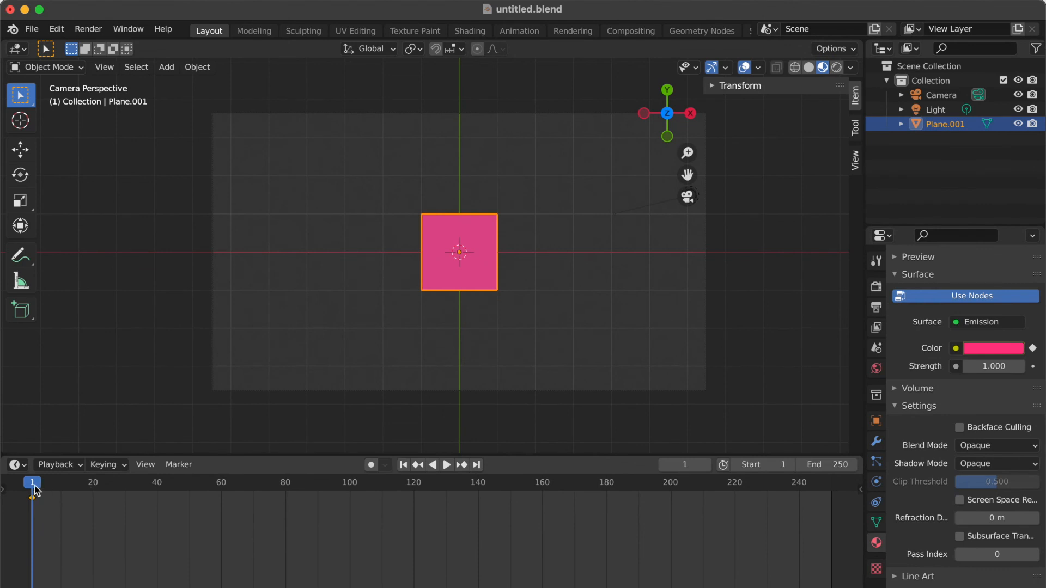
# At frame 20, change the plane's emission color to green and keyframe it.
pyautogui.press('space')
pyautogui.moveTo(97, 494); pyautogui.dragTo(94, 495)
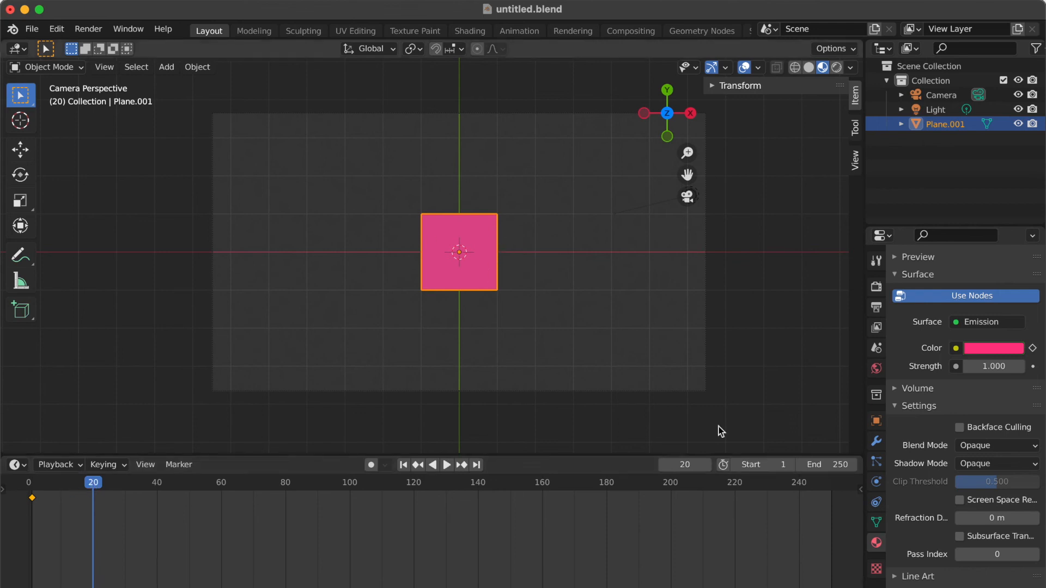
pyautogui.click(987, 349)
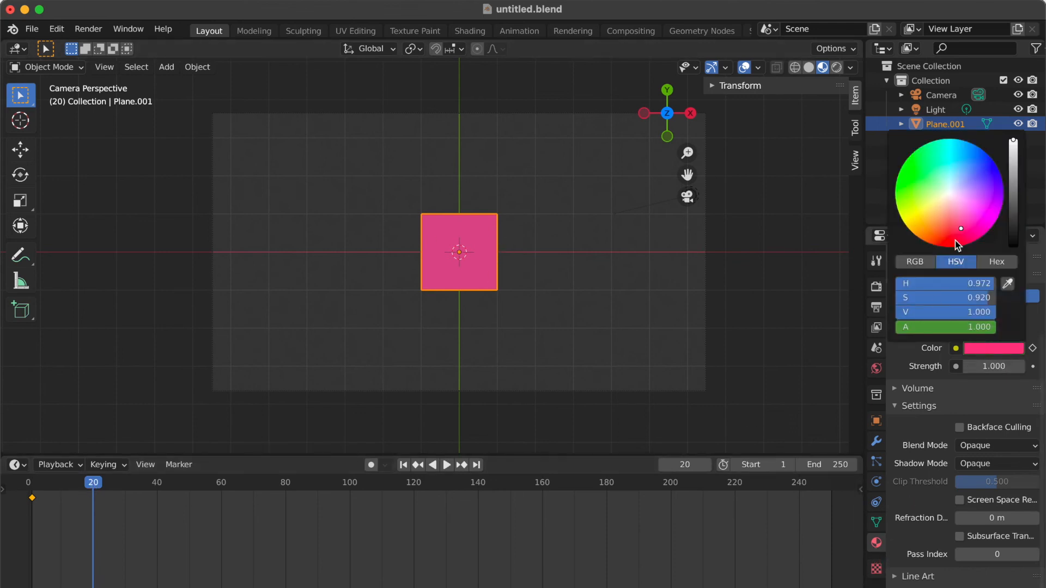
pyautogui.moveTo(930, 175); pyautogui.dragTo(928, 167)
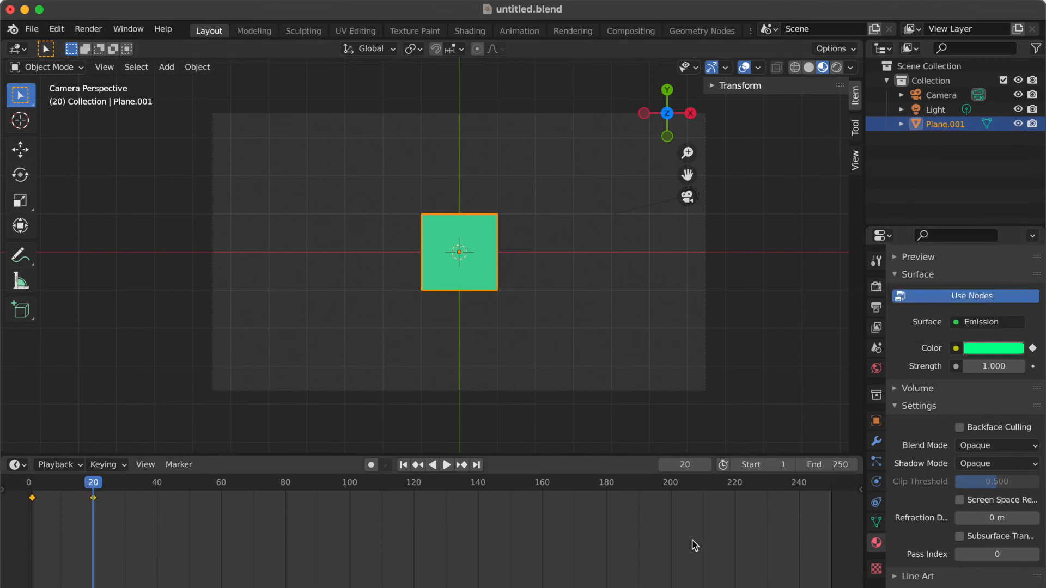
# Set the animation's end frame to 20 and play back the color change.
pyautogui.click(839, 467)
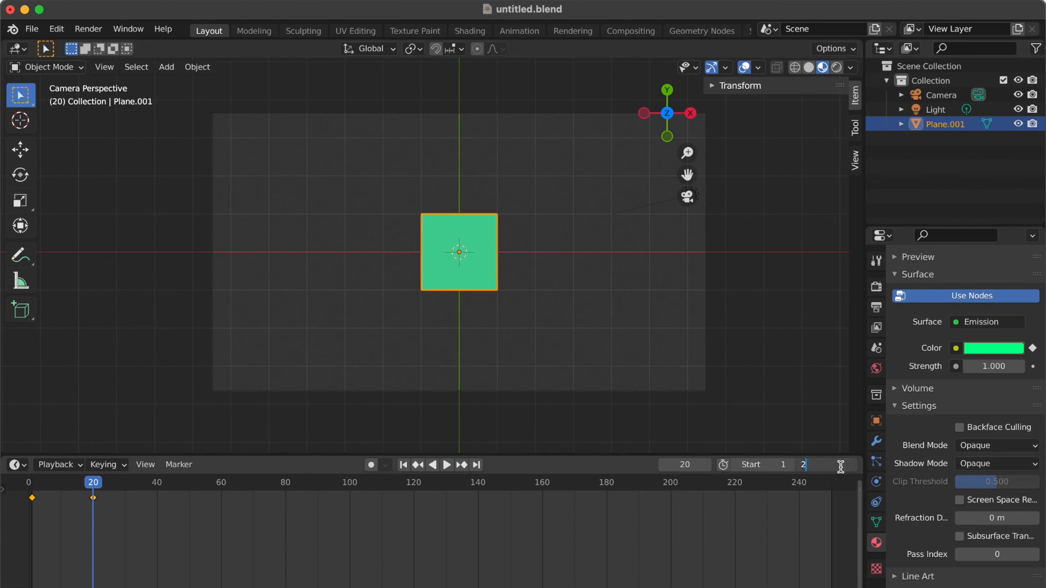
pyautogui.press('Return')
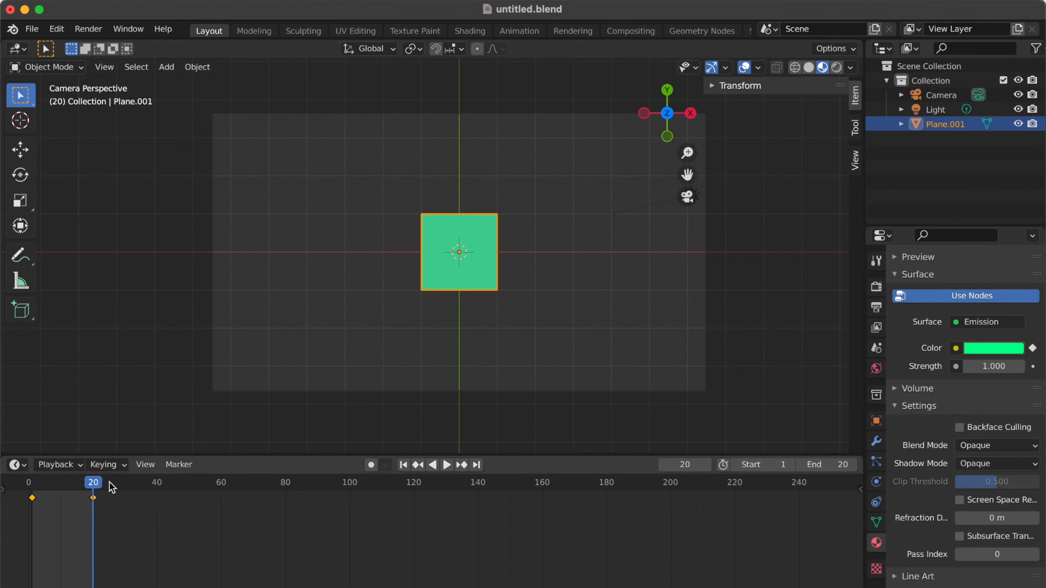
pyautogui.press('space')
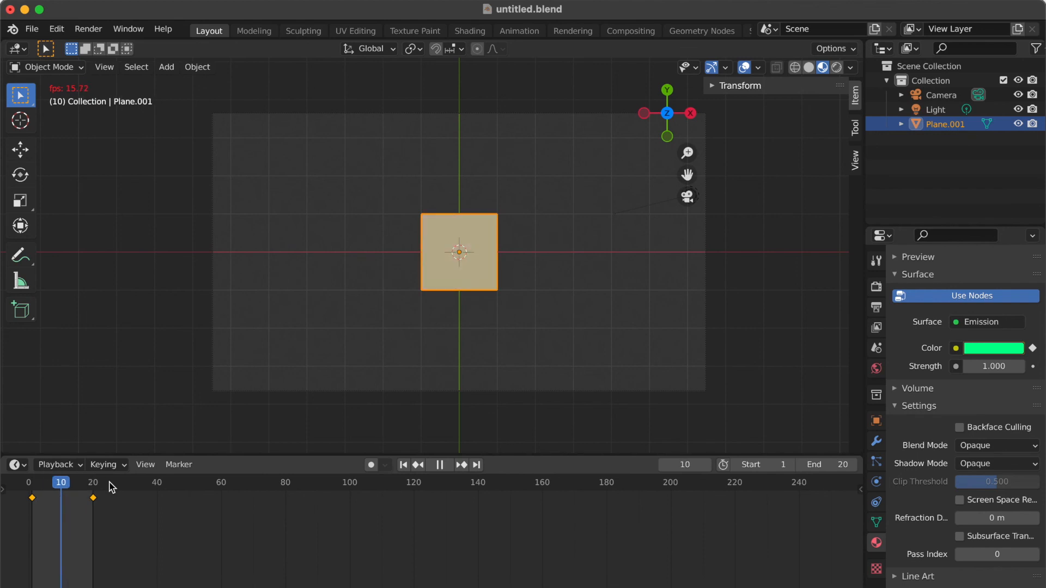
pyautogui.press('space')
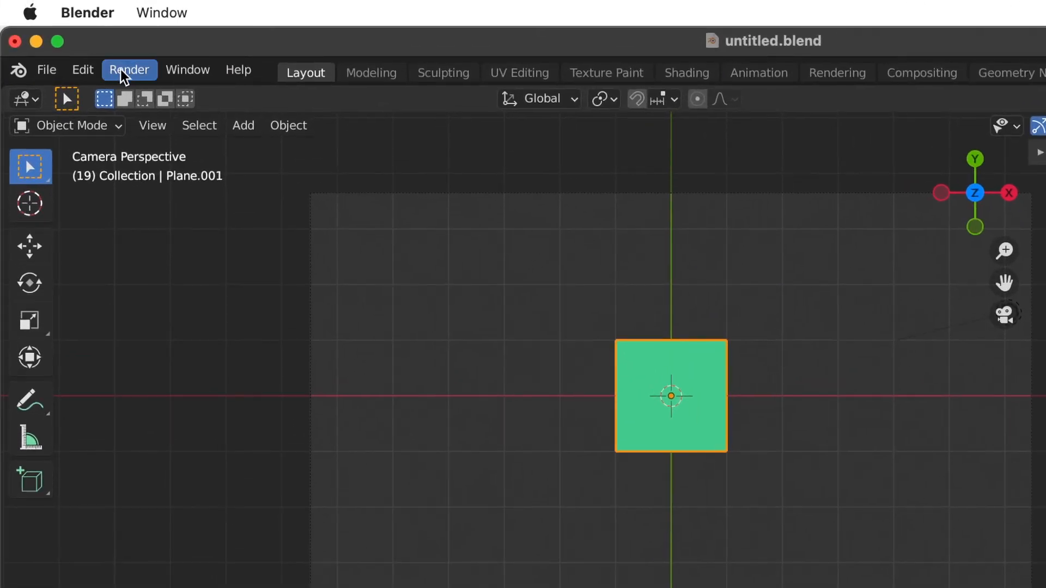
# Render the animation and play the resulting 0001-0020.mp4 from the Desktop in a preview.
pyautogui.click(89, 31)
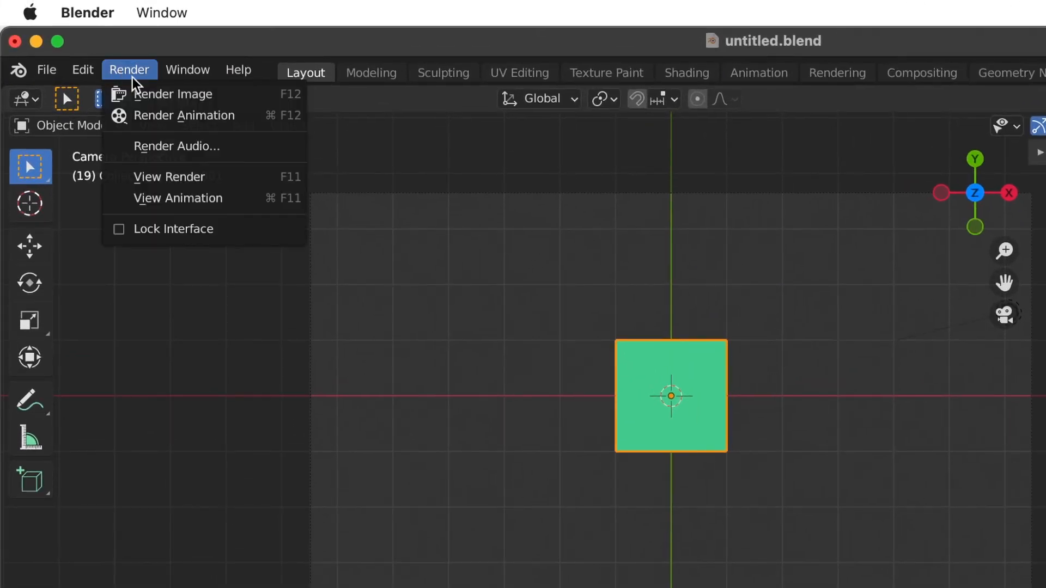
pyautogui.click(201, 115)
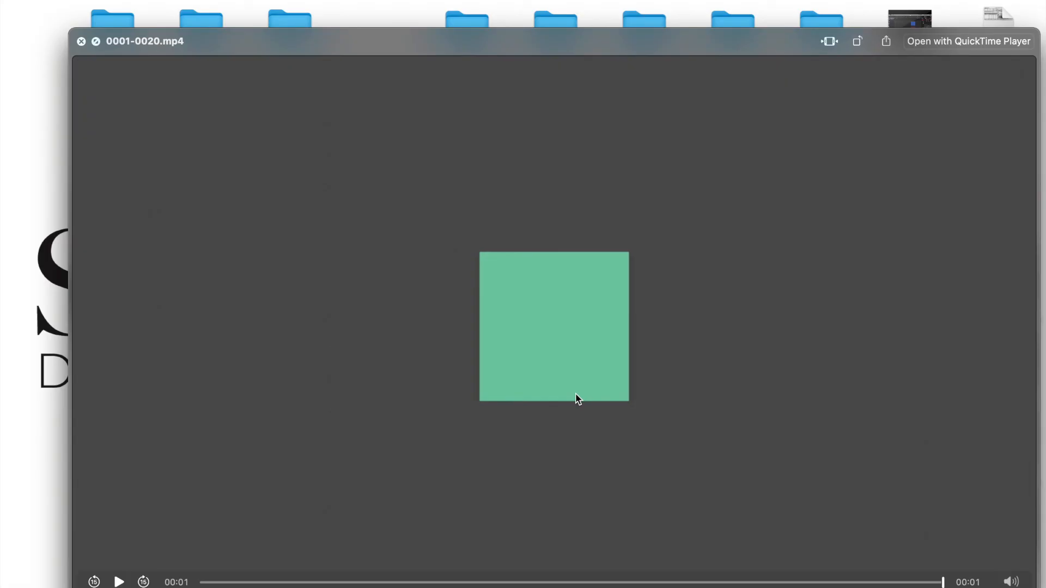
pyautogui.click(119, 582)
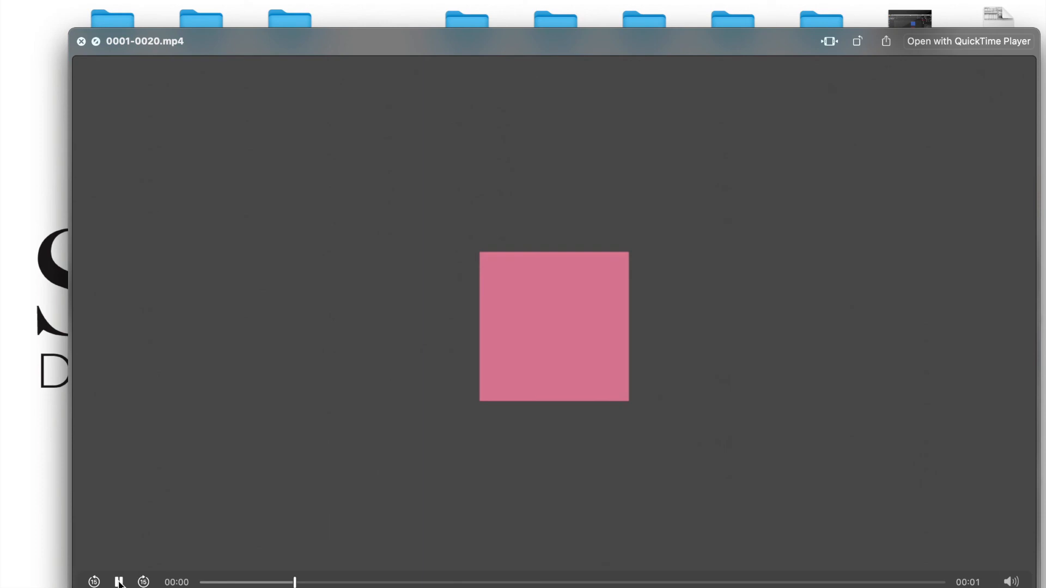